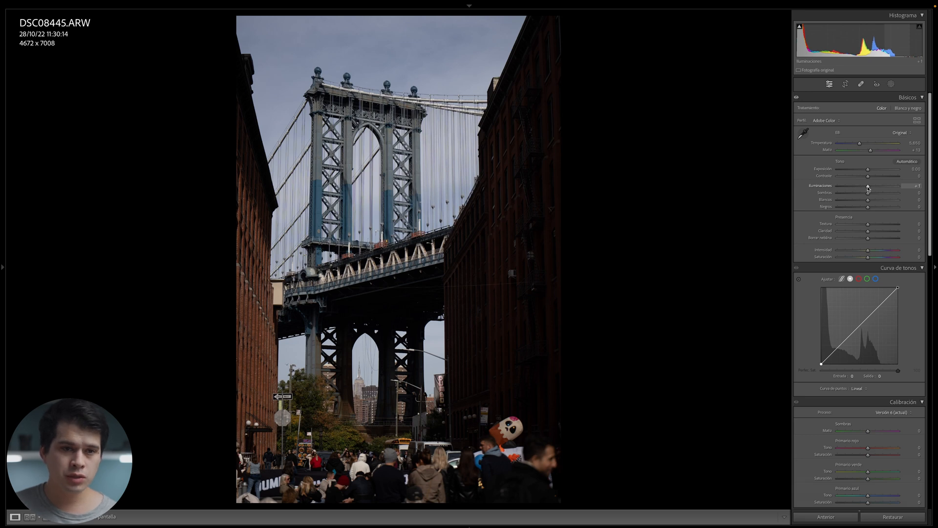
Set Highlights to -40, checking the bridge tower at 1:1 zoom, then lift Shadows to +100.
{"action": "left_click_drag", "start_coordinate": [868, 189], "coordinate": [834, 190]}
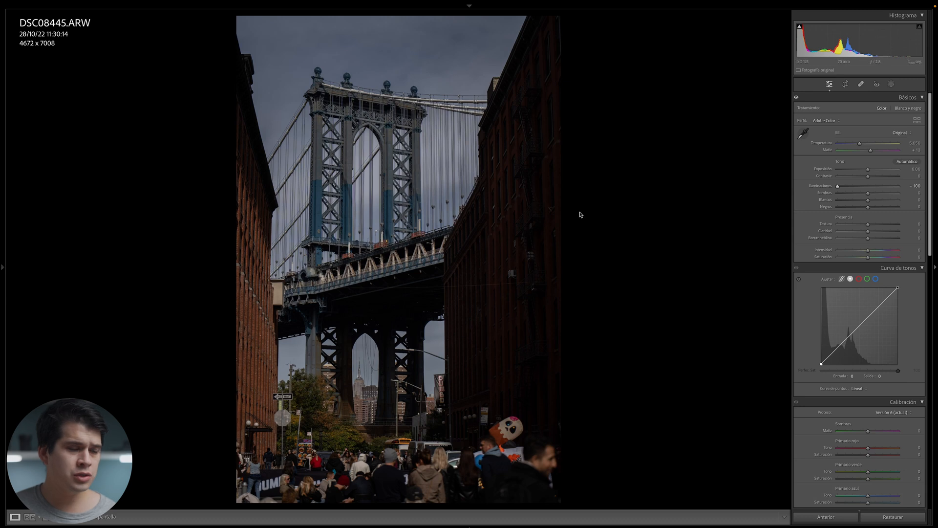
{"action": "left_click", "coordinate": [367, 93]}
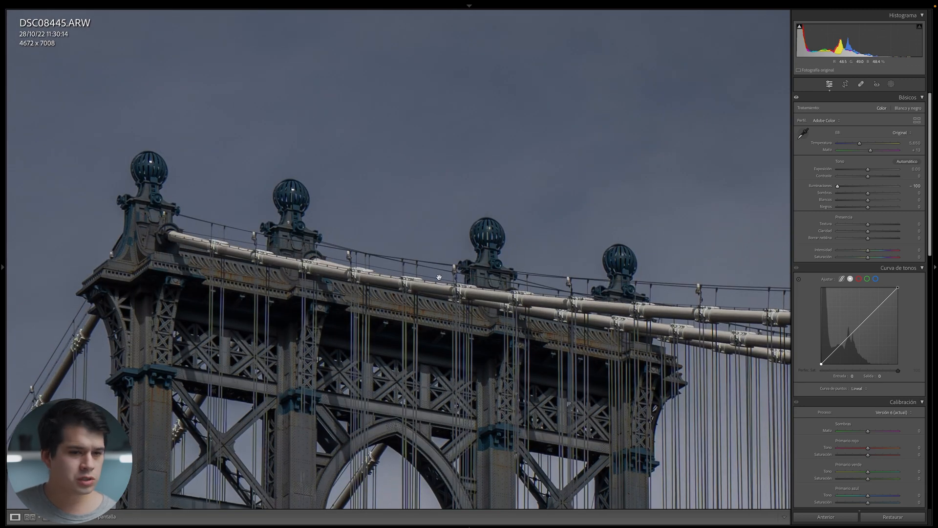
{"action": "left_click", "coordinate": [873, 187]}
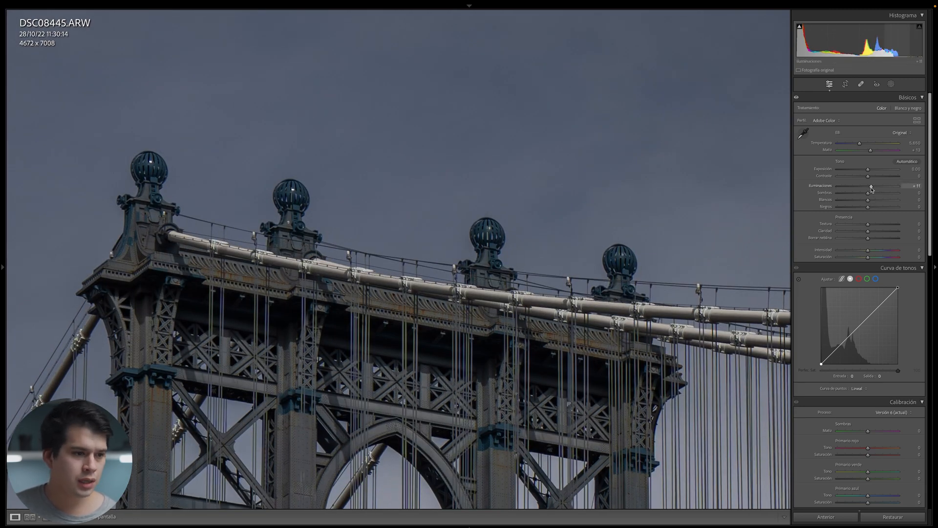
{"action": "mouse_move", "coordinate": [871, 189]}
{"action": "left_mouse_down"}
{"action": "mouse_move", "coordinate": [919, 190]}
{"action": "mouse_move", "coordinate": [856, 194]}
{"action": "left_mouse_up"}
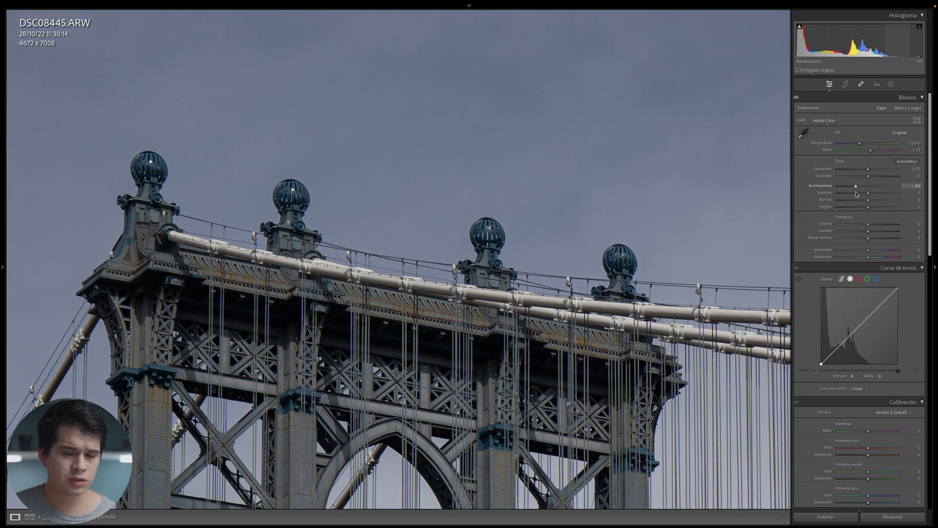
{"action": "left_click", "coordinate": [679, 210]}
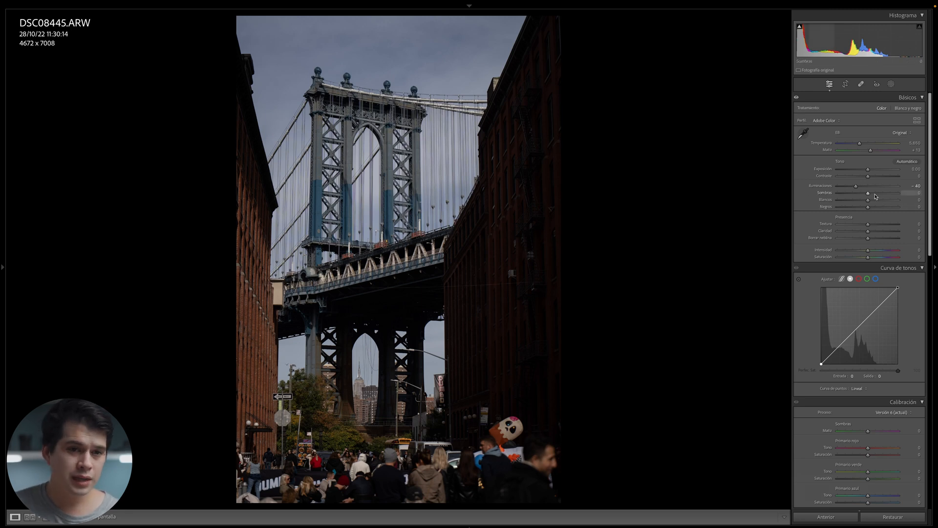
{"action": "left_click_drag", "start_coordinate": [868, 192], "coordinate": [906, 194]}
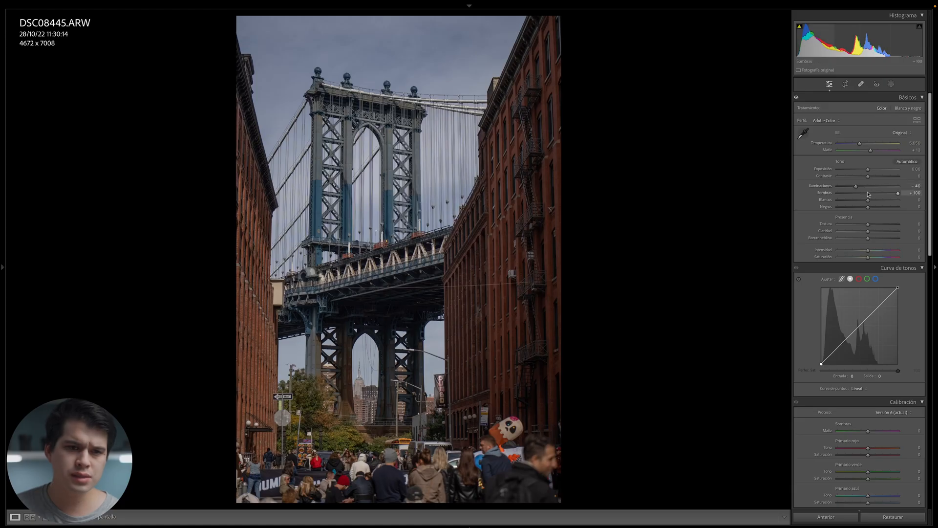
Set Shadows to -15 and Whites to +20, undo a Blacks change, then push Texture and Clarity to +100.
{"action": "left_click_drag", "start_coordinate": [870, 194], "coordinate": [865, 195]}
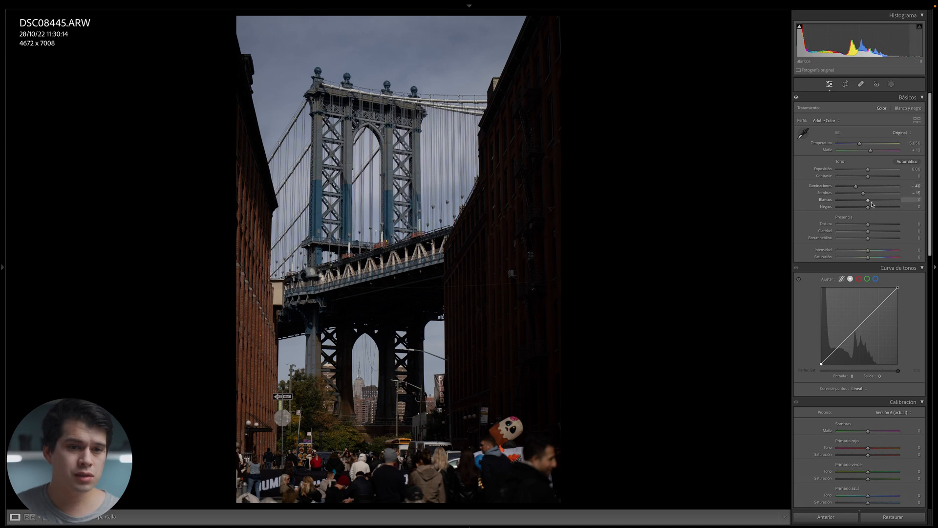
{"action": "left_click_drag", "start_coordinate": [868, 200], "coordinate": [876, 203]}
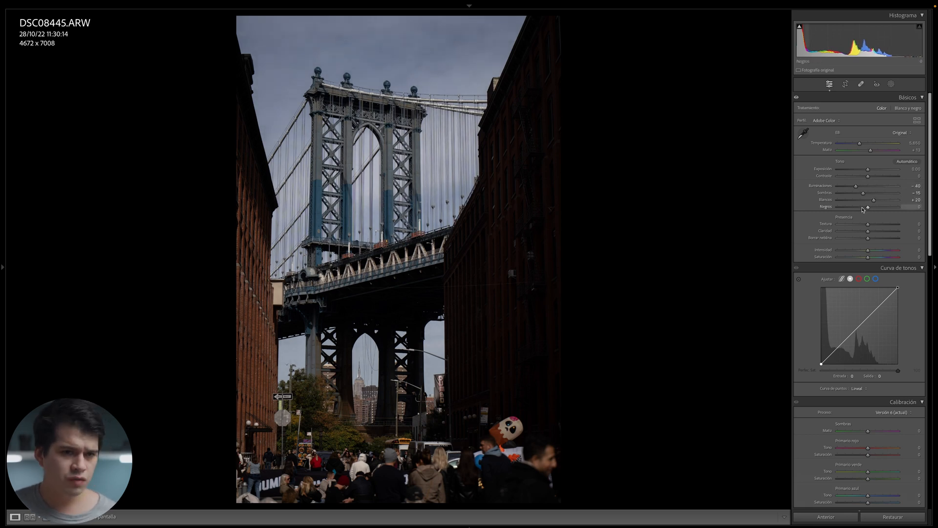
{"action": "left_click_drag", "start_coordinate": [864, 210], "coordinate": [859, 210]}
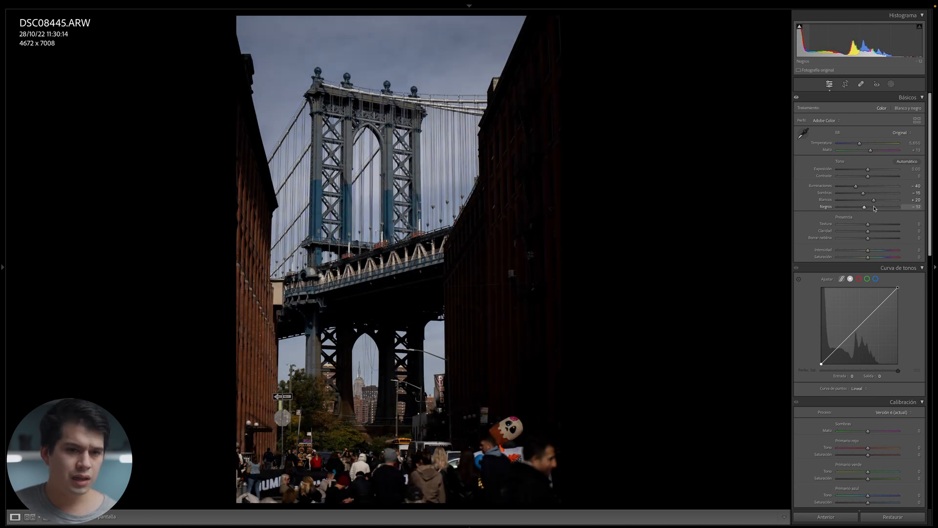
{"action": "key", "text": "ctrl+z"}
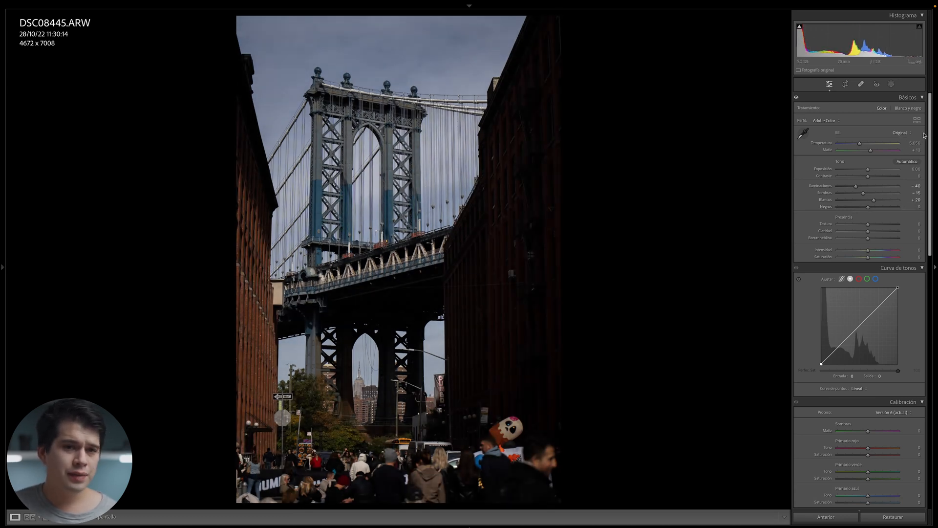
{"action": "left_click_drag", "start_coordinate": [930, 132], "coordinate": [927, 174]}
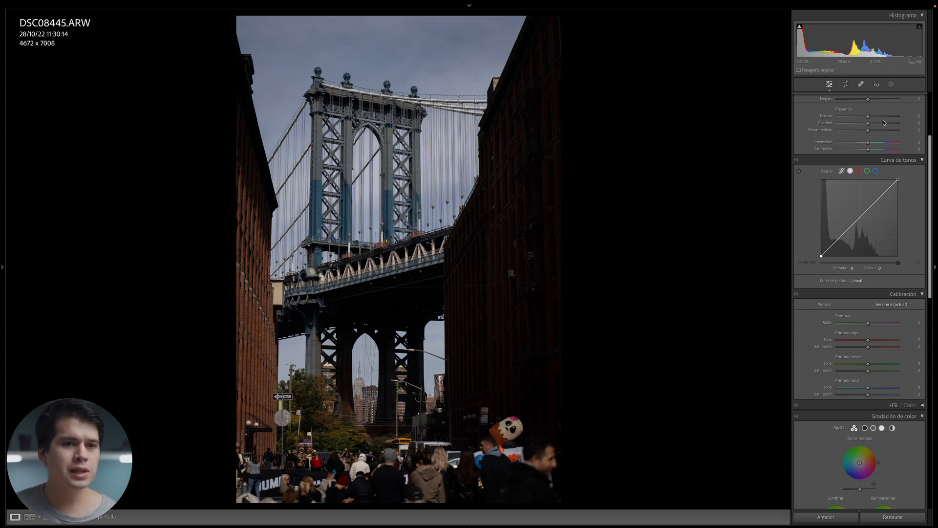
{"action": "left_click_drag", "start_coordinate": [884, 123], "coordinate": [905, 117]}
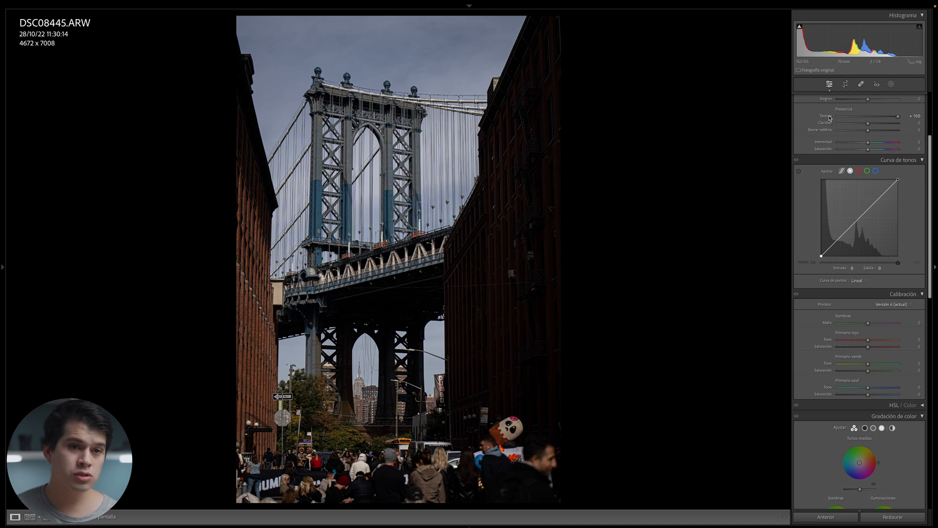
Reset Texture to 0, then briefly try a stronger Dehaze of about +64.
{"action": "double_click", "coordinate": [830, 117]}
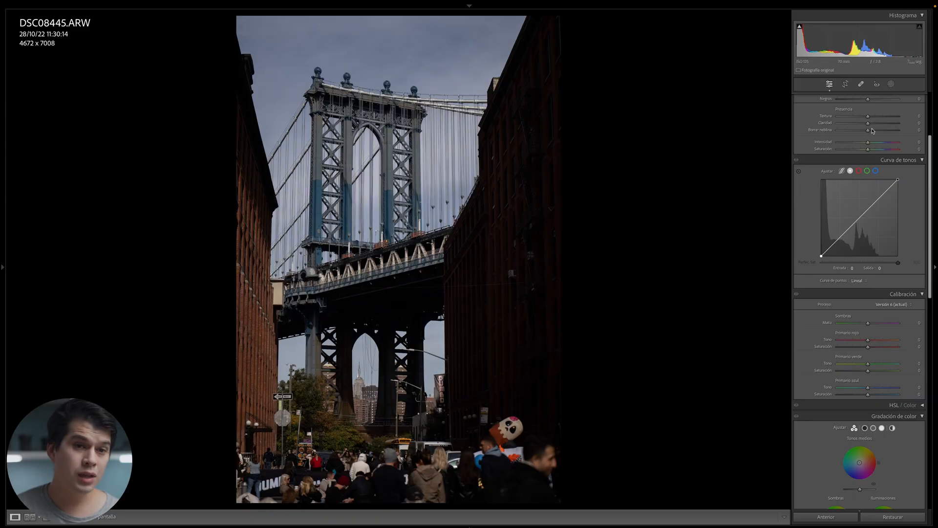
{"action": "left_click_drag", "start_coordinate": [873, 132], "coordinate": [889, 132]}
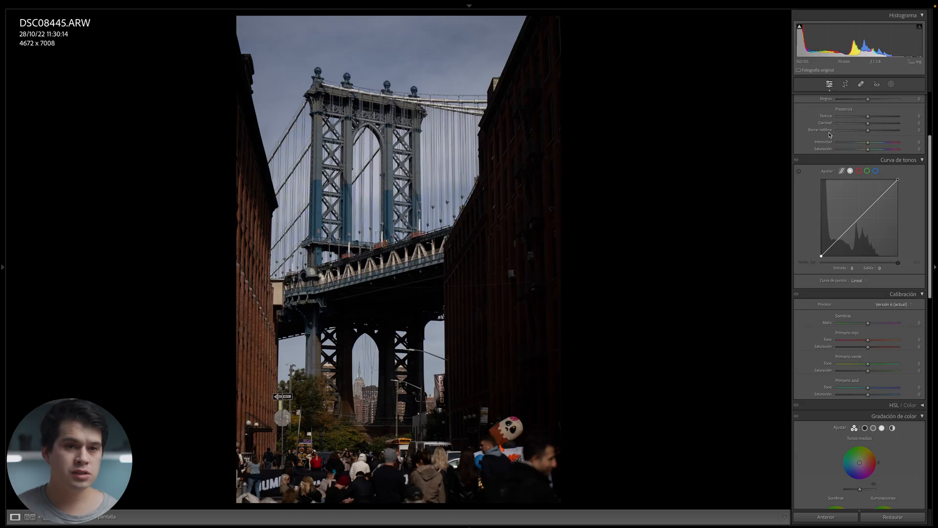
Set Dehaze to -29 and show the Before/After side-by-side comparison.
{"action": "left_click_drag", "start_coordinate": [868, 130], "coordinate": [839, 132]}
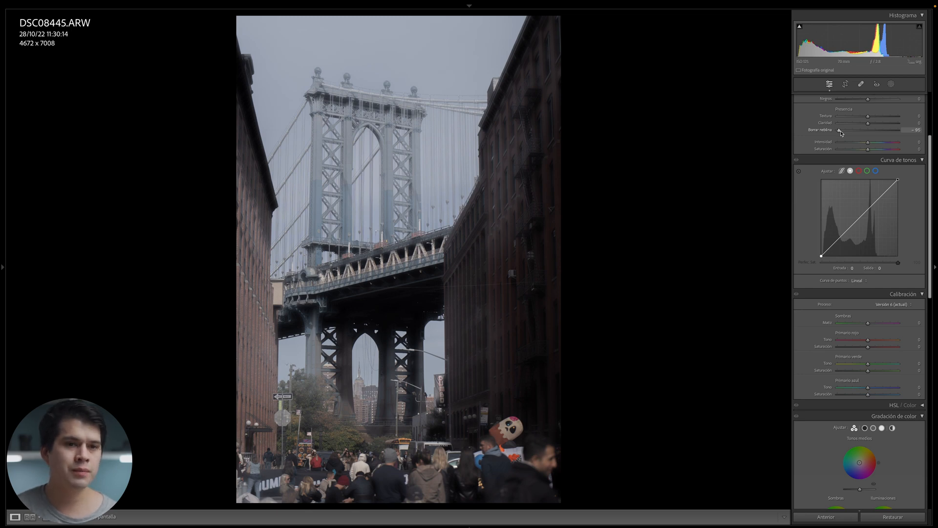
{"action": "left_click_drag", "start_coordinate": [864, 133], "coordinate": [860, 134]}
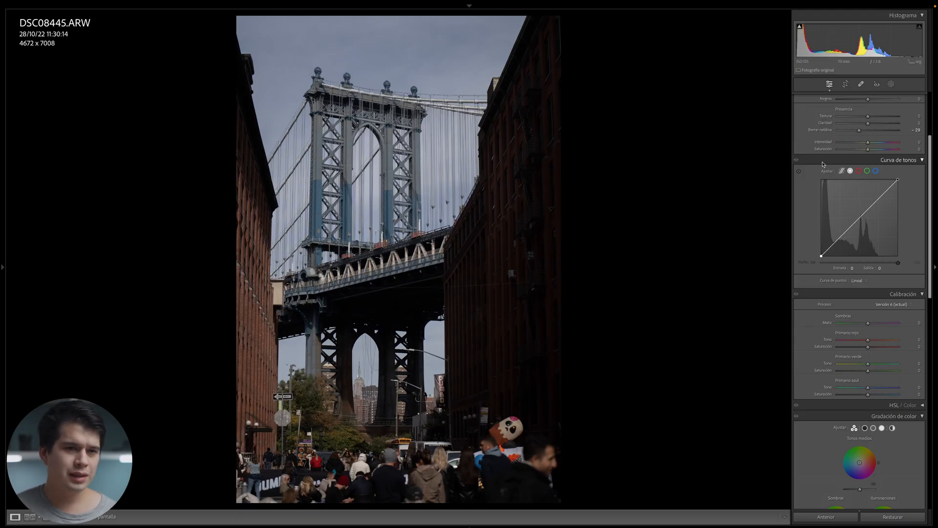
{"action": "scroll", "coordinate": [821, 170], "scroll_direction": "up", "scroll_amount": 1}
{"action": "key", "text": "y"}
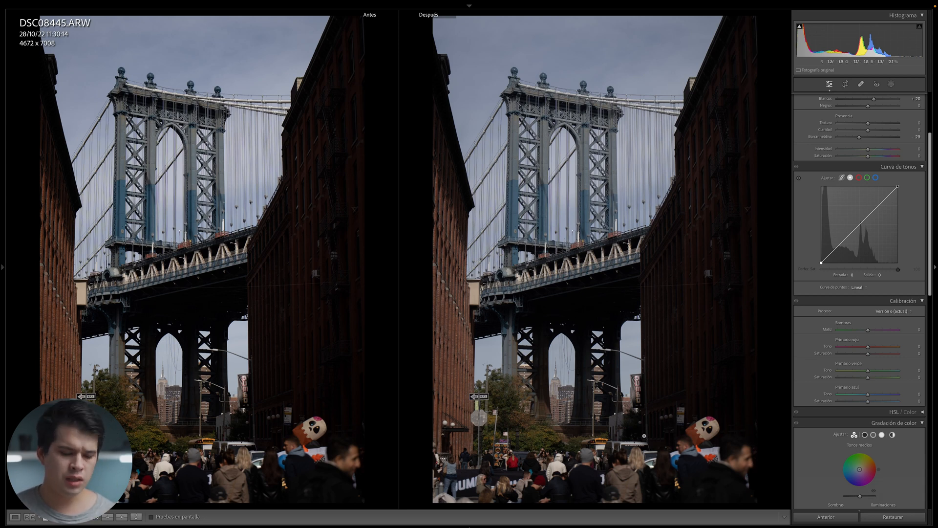
Exit the Before/After split back to the single Loupe view of the bridge photo.
{"action": "key", "text": "y"}
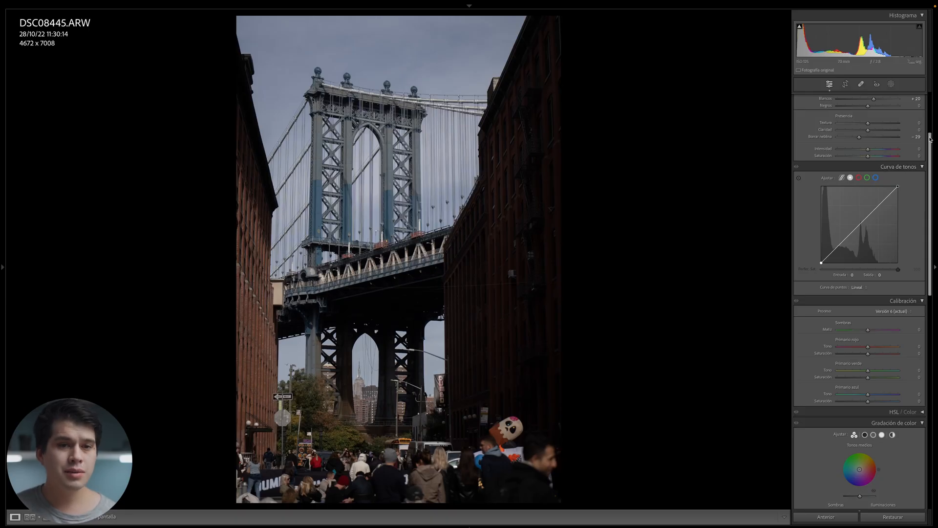
Lower the tone curve's white point, add a lifted shadow point, raise blacks to Output 10, then compare Before/After.
{"action": "left_click_drag", "start_coordinate": [931, 139], "coordinate": [932, 167]}
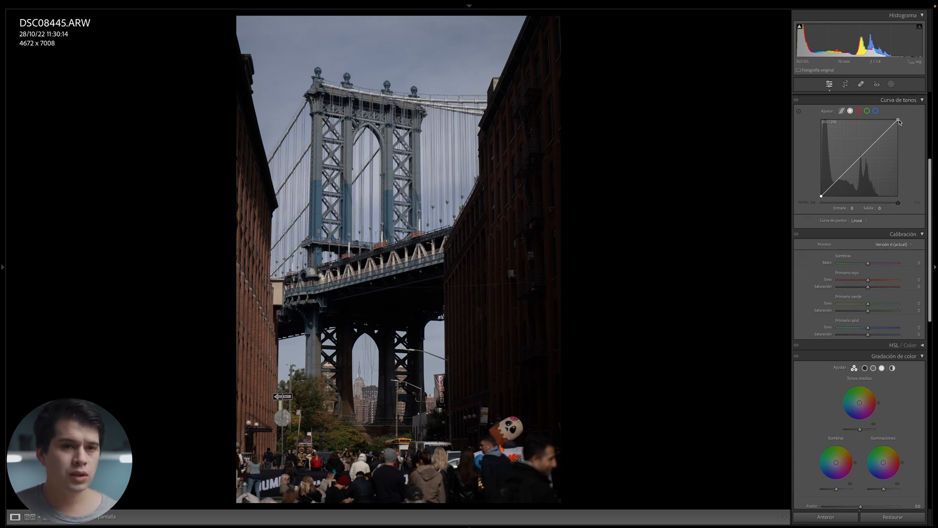
{"action": "left_click_drag", "start_coordinate": [898, 120], "coordinate": [898, 123]}
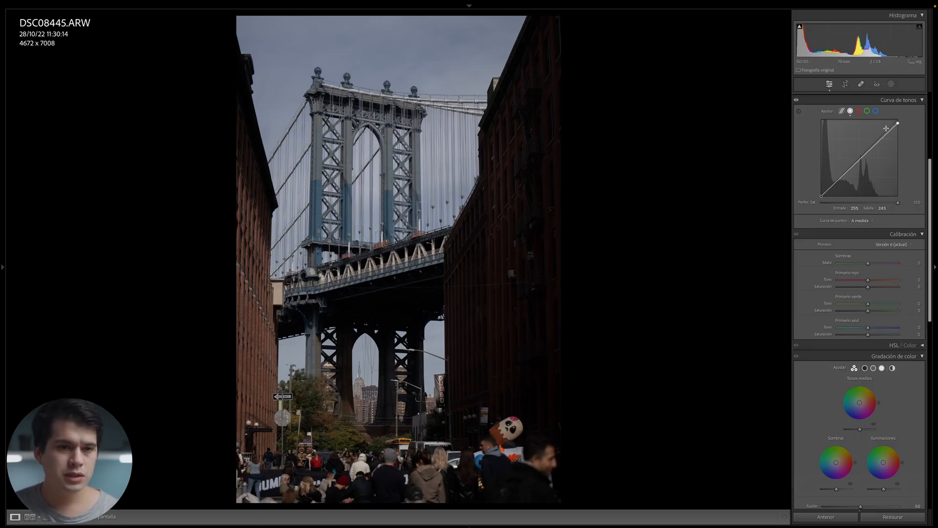
{"action": "left_click", "coordinate": [835, 184]}
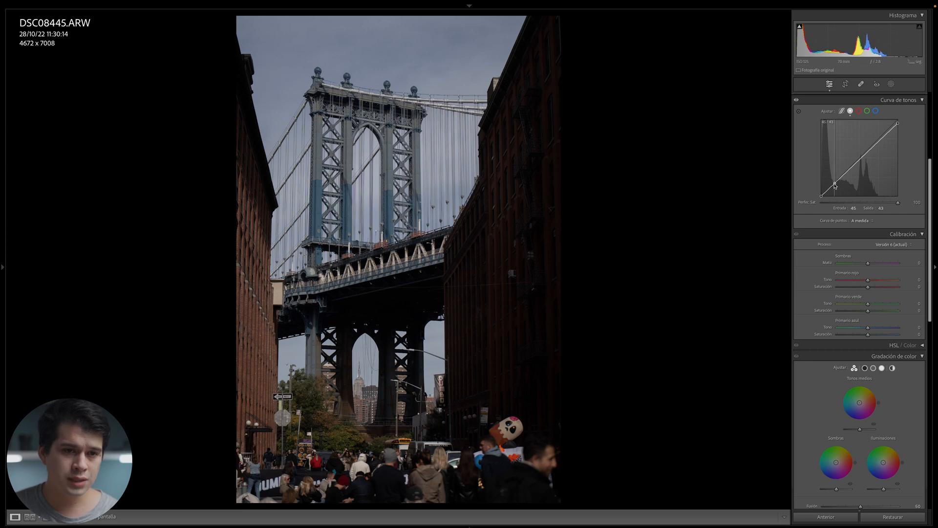
{"action": "left_click_drag", "start_coordinate": [835, 184], "coordinate": [833, 184]}
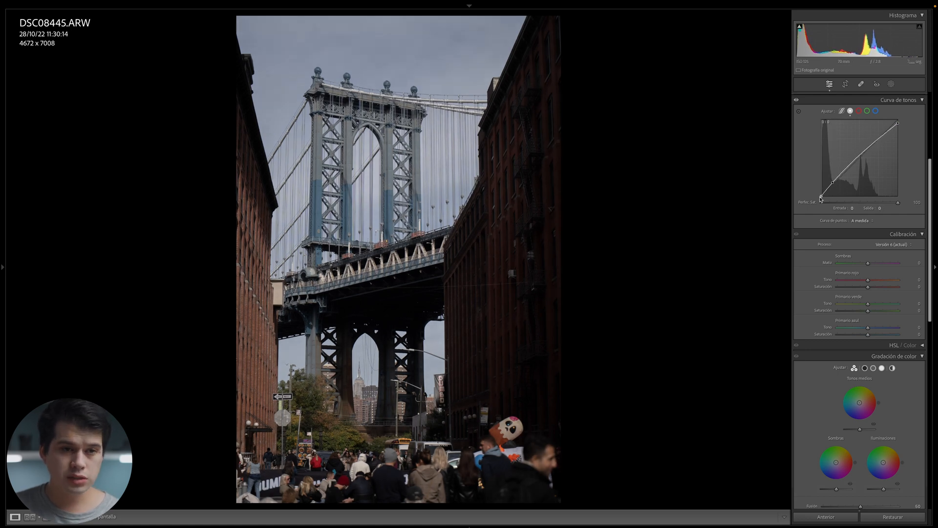
{"action": "left_click_drag", "start_coordinate": [822, 198], "coordinate": [818, 195]}
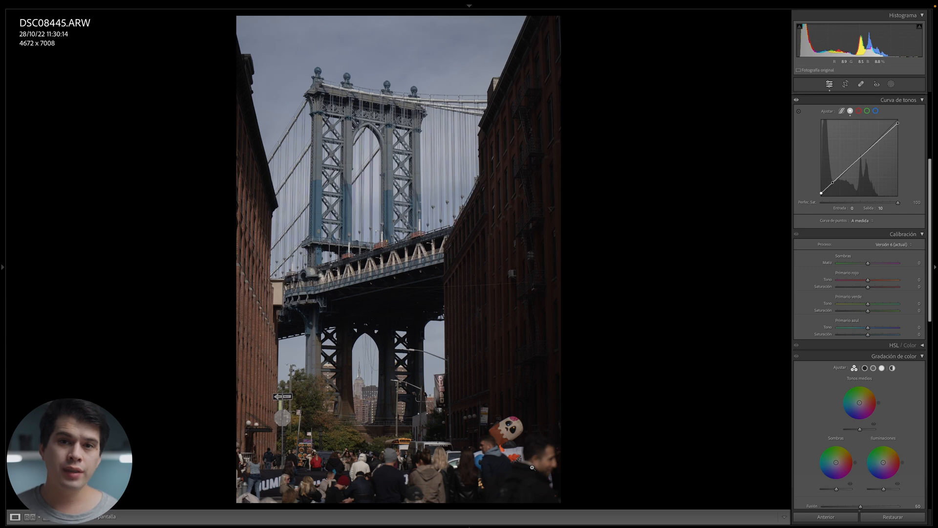
{"action": "scroll", "coordinate": [840, 202], "scroll_direction": "up", "scroll_amount": 3}
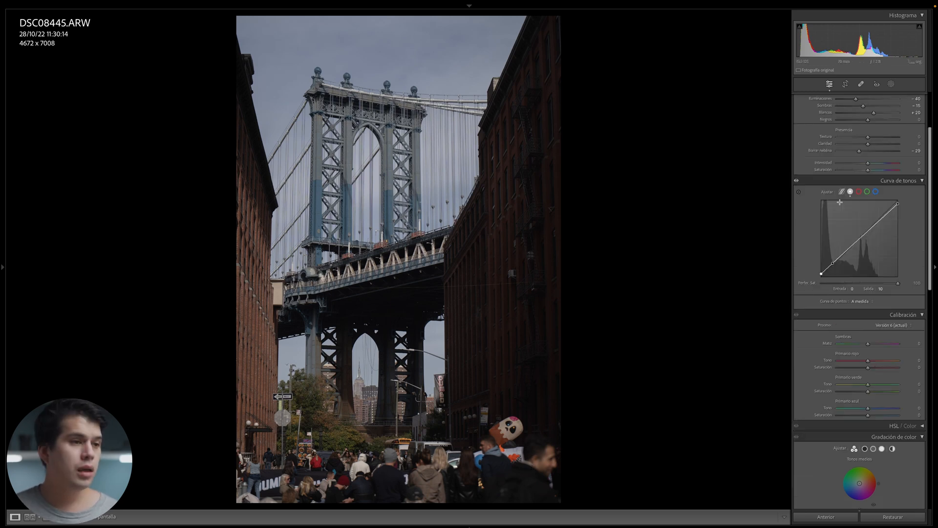
{"action": "key", "text": "y"}
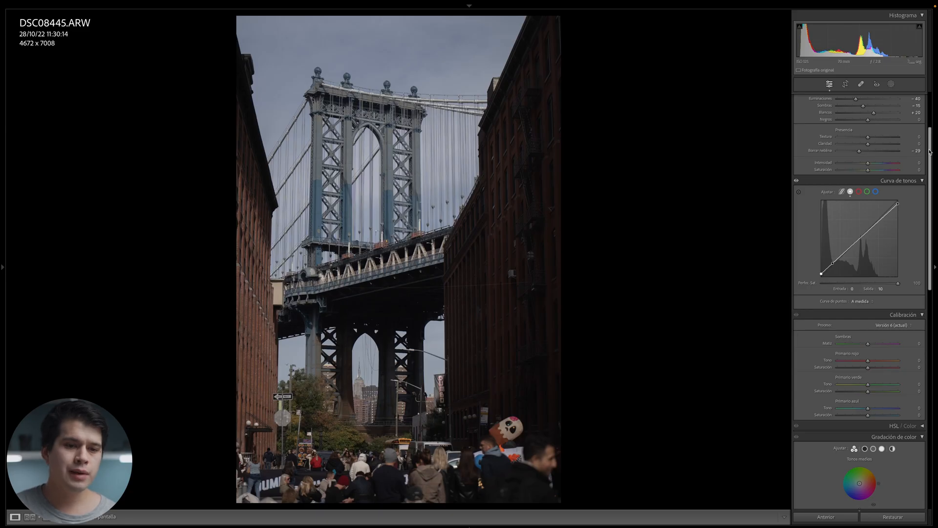
Scroll the Develop panel down to the Calibration section.
{"action": "scroll", "coordinate": [924, 220], "scroll_direction": "down", "scroll_amount": 10}
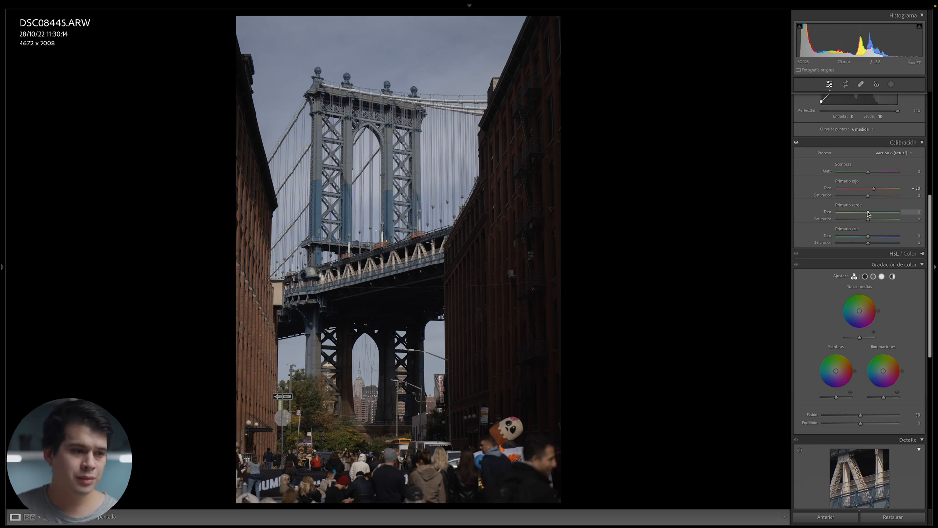
Set Green Primary Hue to -17 and Blue Primary Saturation to -12, checking detail at 1:1 zoom.
{"action": "mouse_move", "coordinate": [869, 213]}
{"action": "left_mouse_down"}
{"action": "mouse_move", "coordinate": [902, 213]}
{"action": "mouse_move", "coordinate": [864, 217]}
{"action": "left_mouse_up"}
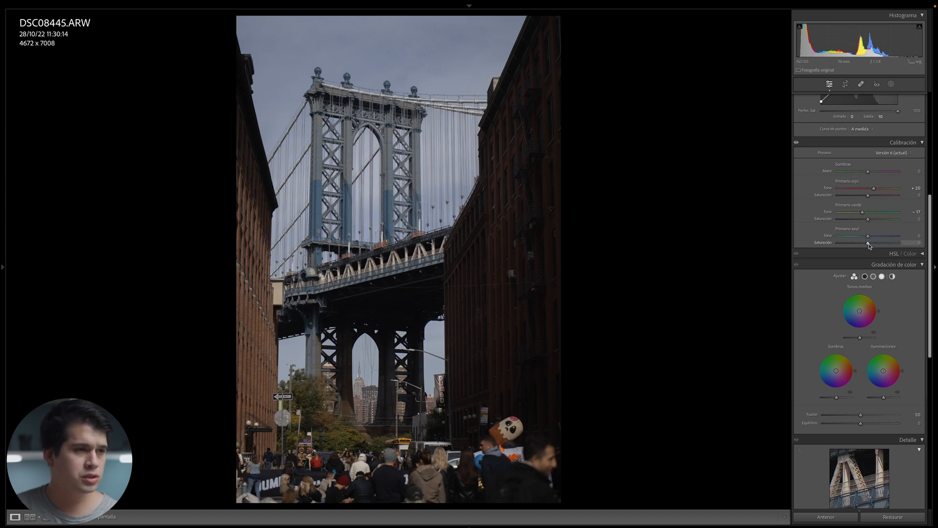
{"action": "mouse_move", "coordinate": [869, 243]}
{"action": "left_mouse_down"}
{"action": "mouse_move", "coordinate": [910, 247]}
{"action": "mouse_move", "coordinate": [875, 249]}
{"action": "left_mouse_up"}
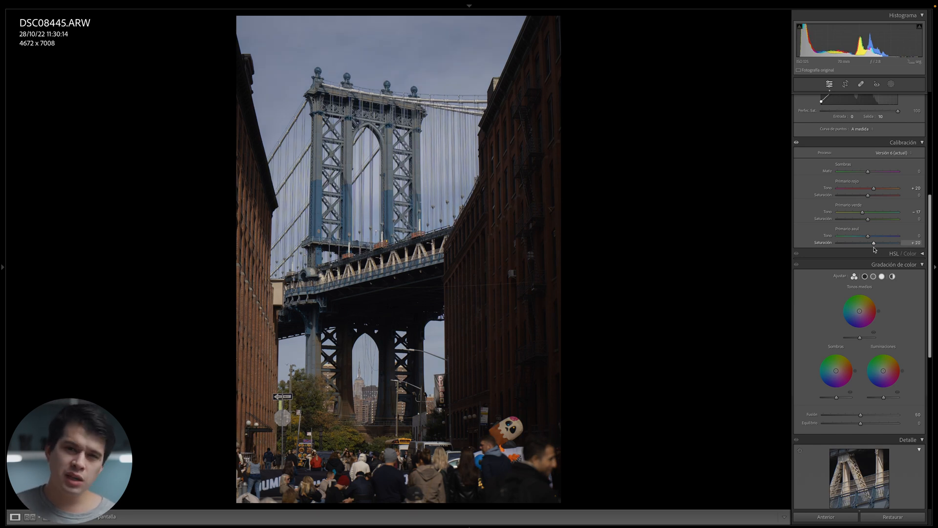
{"action": "left_click_drag", "start_coordinate": [875, 250], "coordinate": [869, 249]}
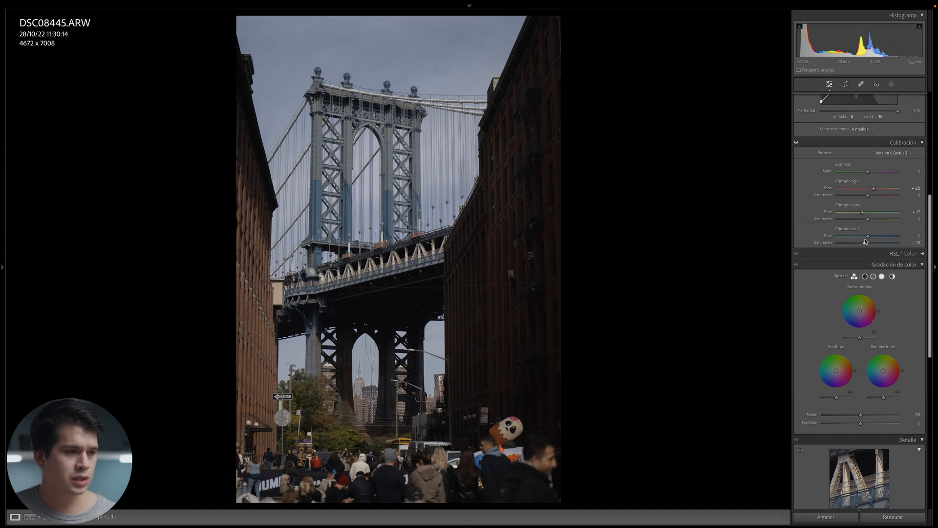
{"action": "left_click", "coordinate": [429, 212]}
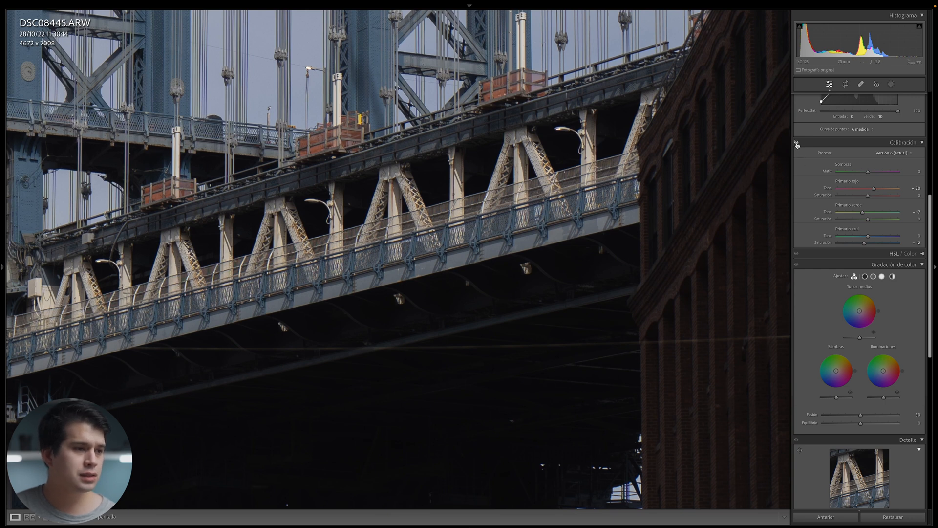
{"action": "key", "text": "z"}
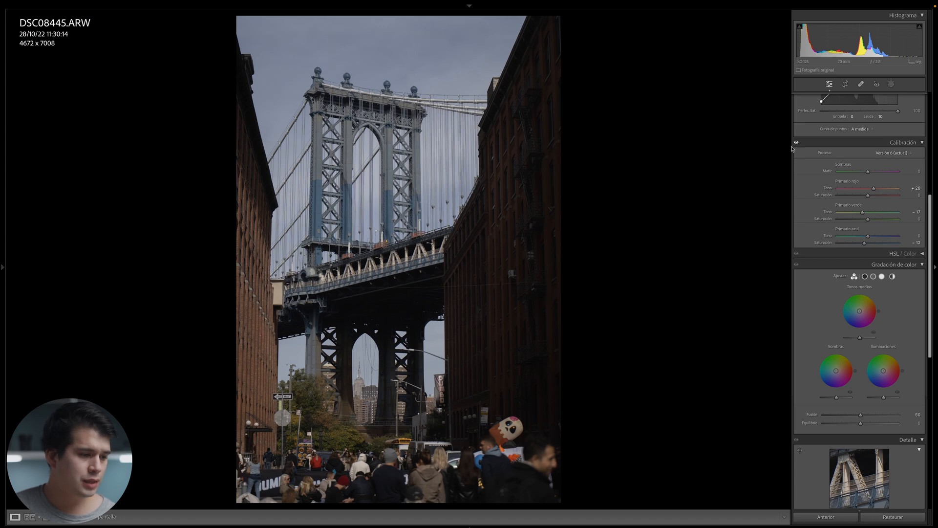
{"action": "key", "text": "z"}
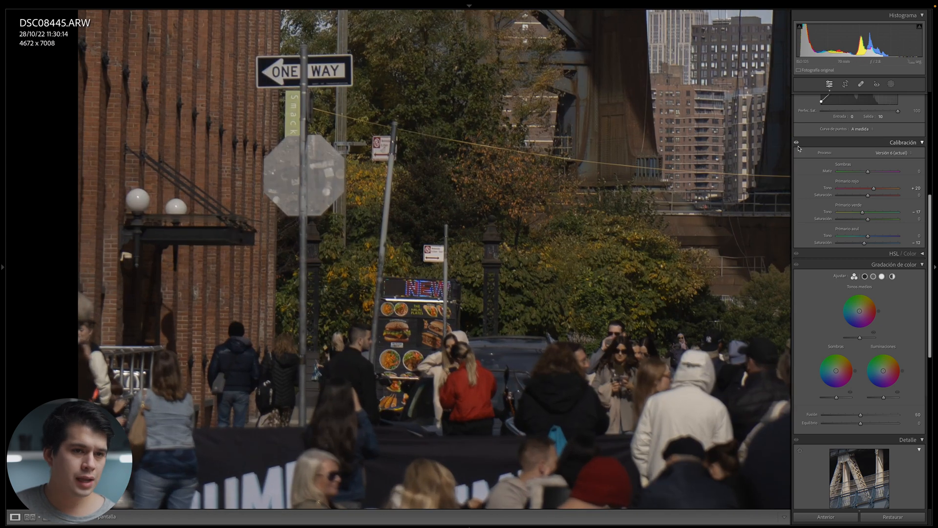
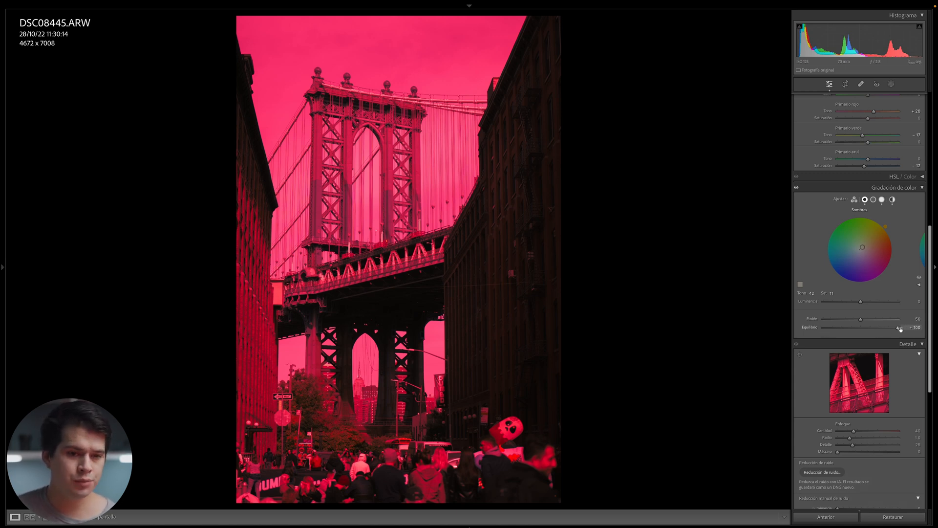
Drag the Color Grading Balance slider from +100 to about +67 to soften the pink cast.
{"action": "left_click_drag", "start_coordinate": [899, 328], "coordinate": [852, 330]}
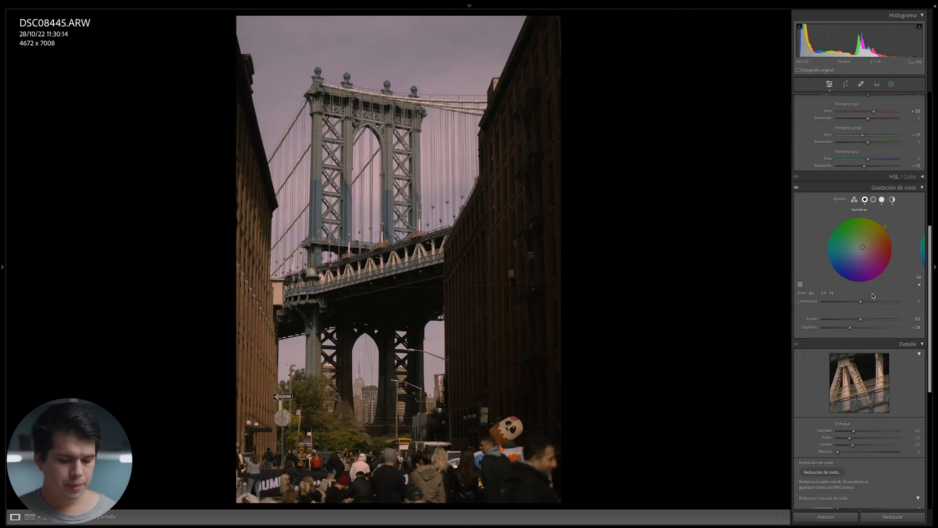
Switch DSC08445 to the Before/After side-by-side view.
{"action": "key", "text": "y"}
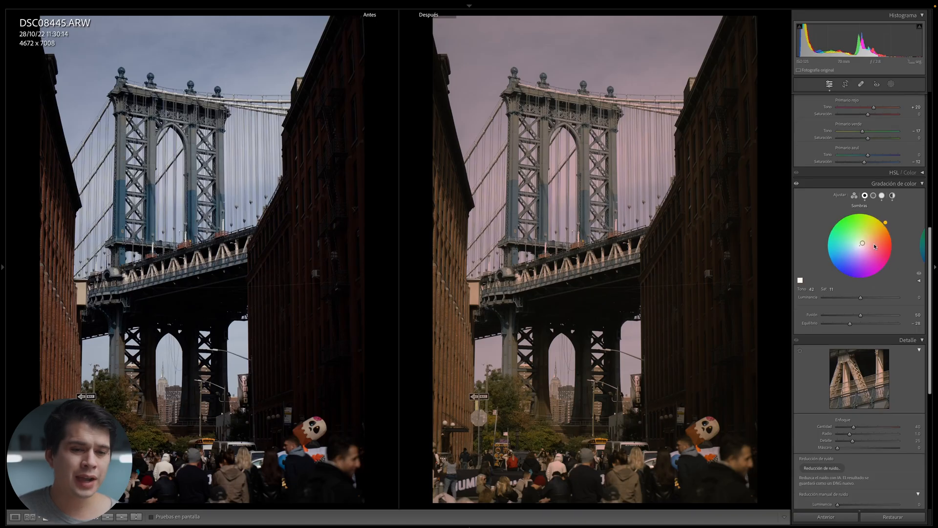
Add grain with Amount 26, Size 60 and Roughness 42, checking detail at 1:1.
{"action": "scroll", "coordinate": [868, 241], "scroll_direction": "down", "scroll_amount": 10}
{"action": "scroll", "coordinate": [868, 241], "scroll_direction": "down", "scroll_amount": 3}
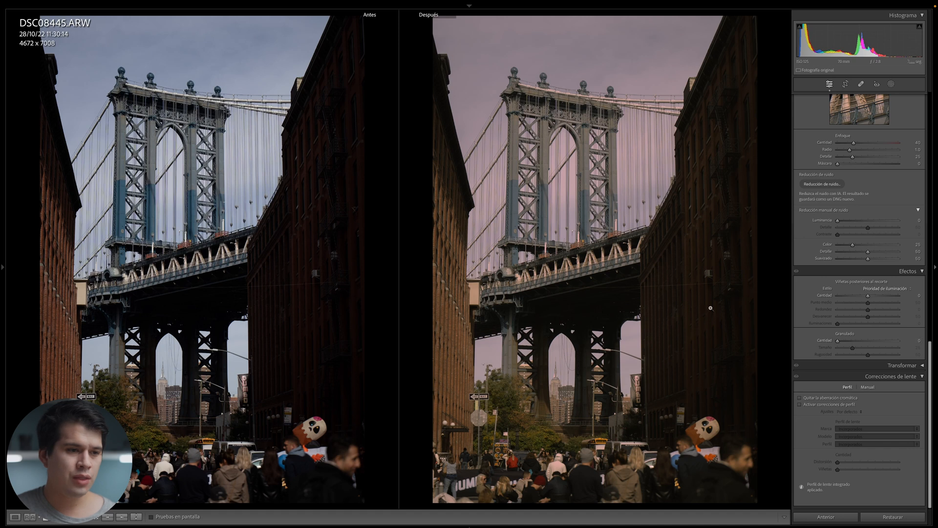
{"action": "left_click", "coordinate": [597, 200]}
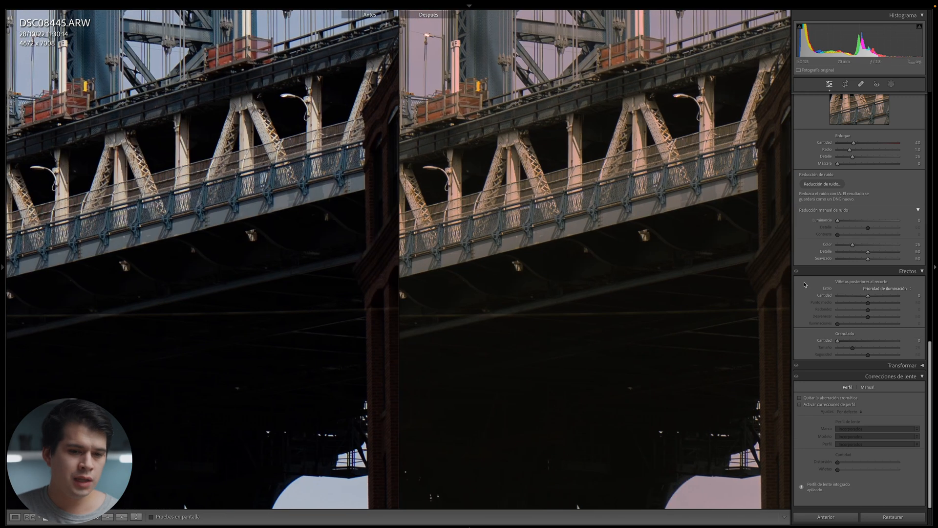
{"action": "left_click_drag", "start_coordinate": [838, 341], "coordinate": [854, 342]}
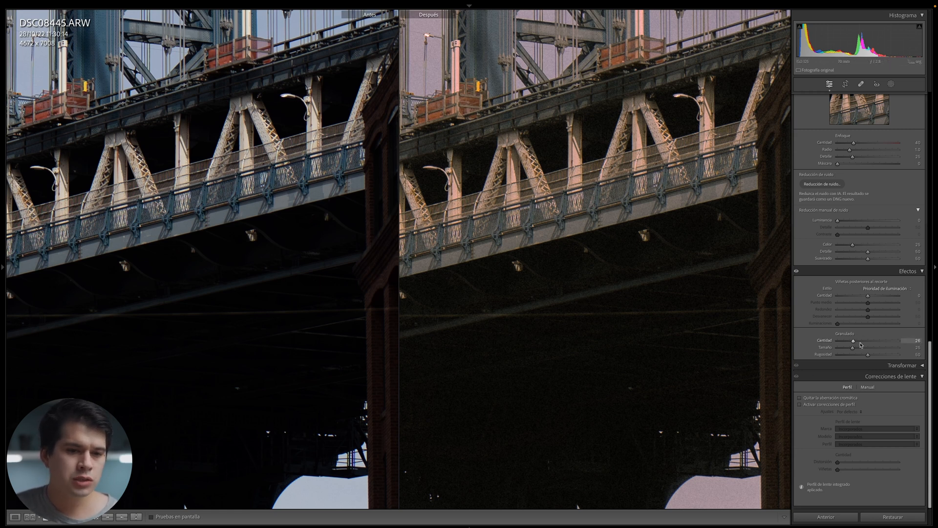
{"action": "left_click_drag", "start_coordinate": [860, 348], "coordinate": [869, 351]}
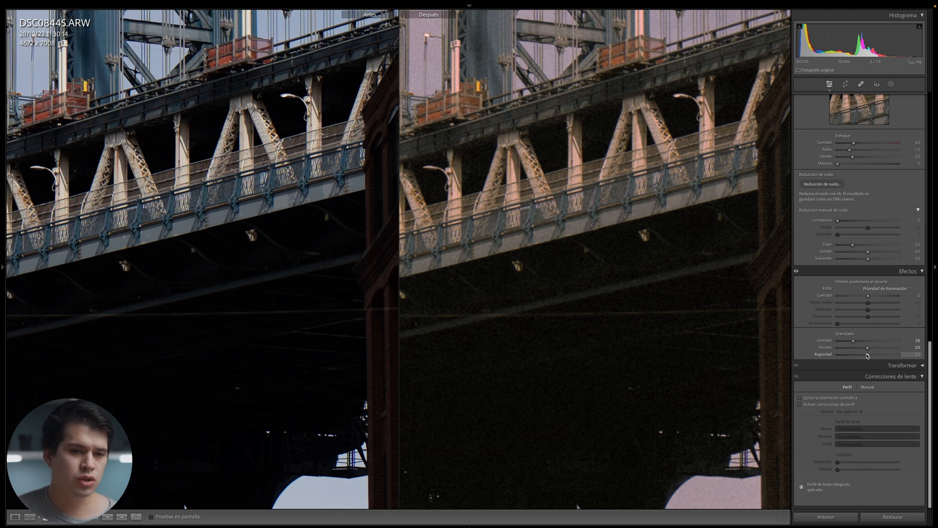
Preview the graded photo full screen, then return to the single edited Loupe view.
{"action": "key", "text": "y"}
{"action": "key", "text": "f"}
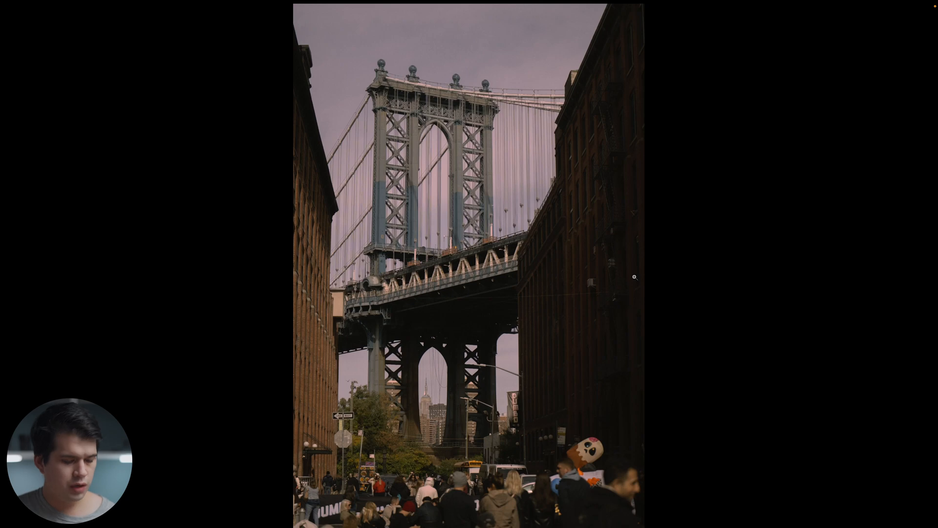
{"action": "key", "text": "f"}
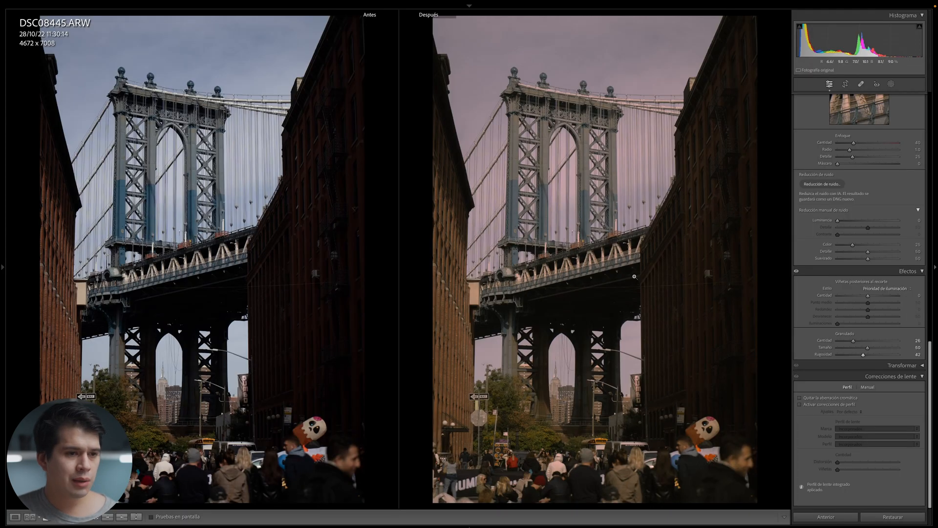
{"action": "key", "text": "y"}
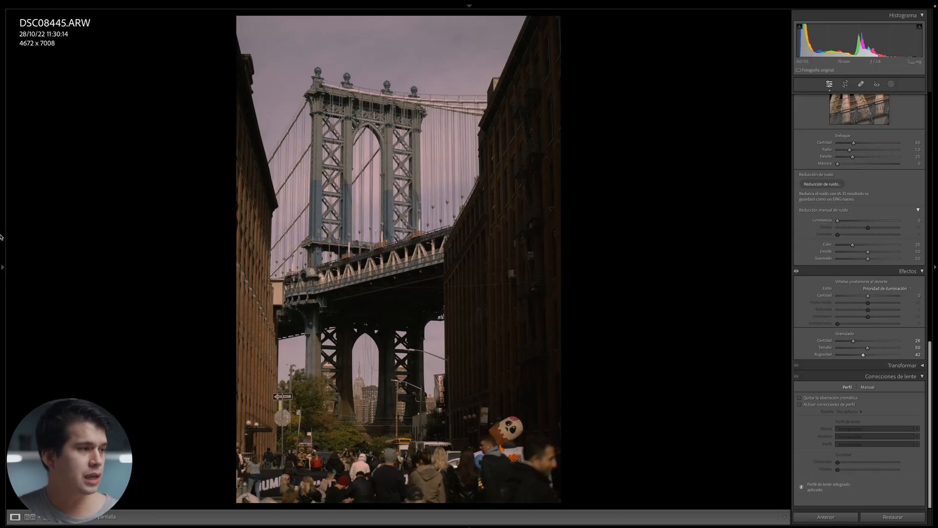
{"action": "mouse_move", "coordinate": [1, 237]}
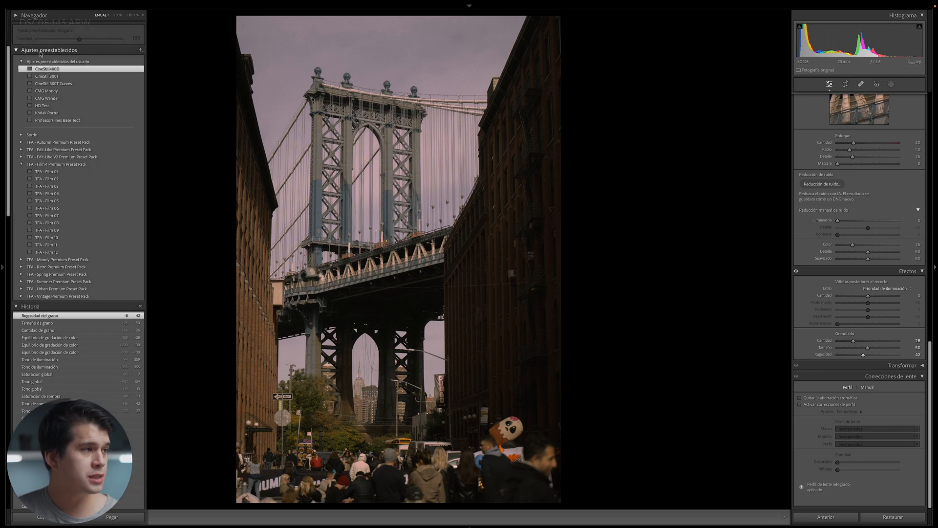
Start a new develop preset from the bridge photo, choosing included settings and replacing the default name.
{"action": "left_click", "coordinate": [141, 51]}
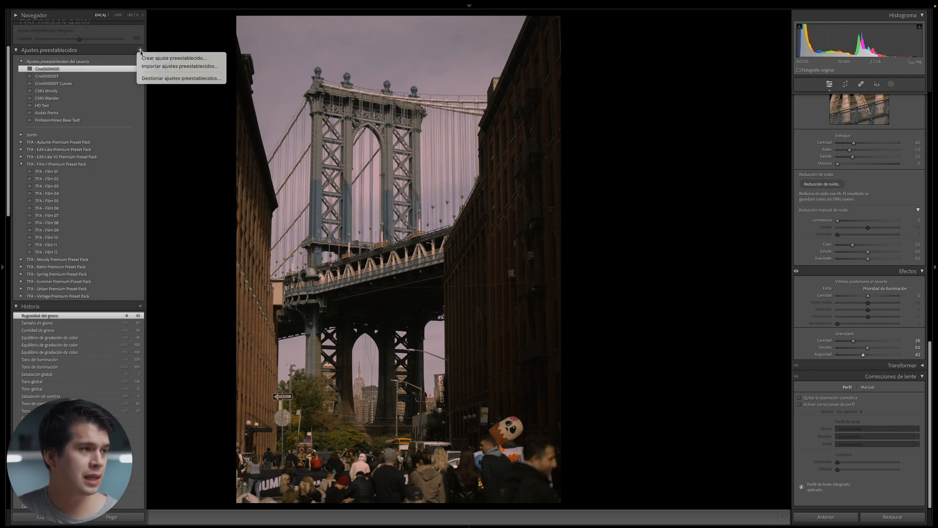
{"action": "left_click", "coordinate": [149, 59]}
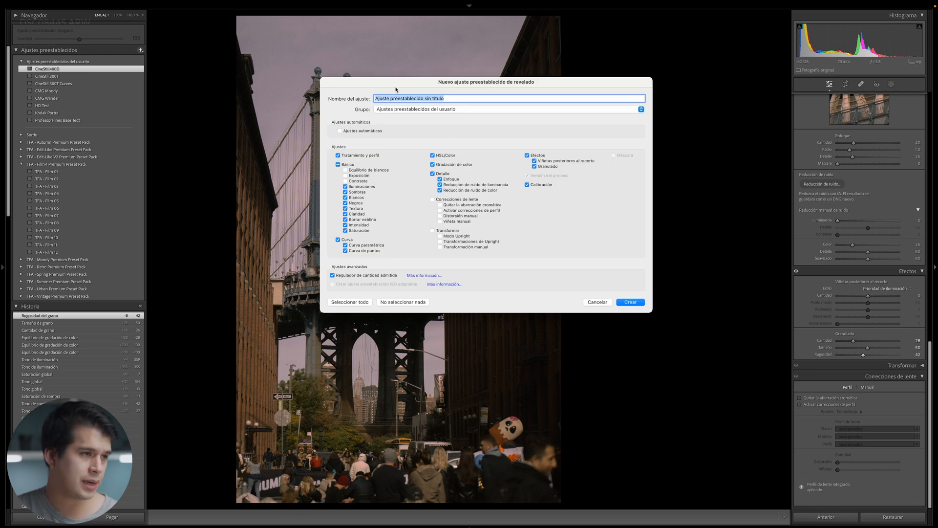
{"action": "left_click", "coordinate": [346, 171]}
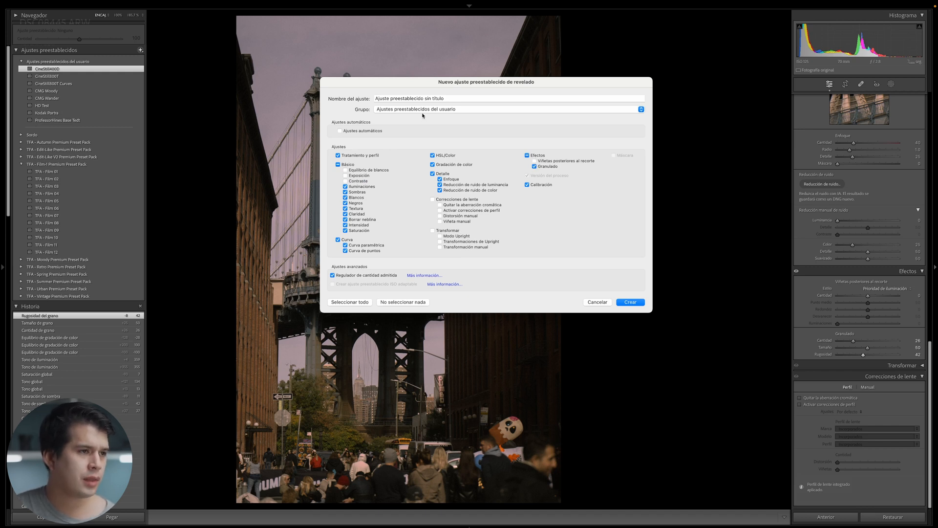
{"action": "triple_click", "coordinate": [449, 99]}
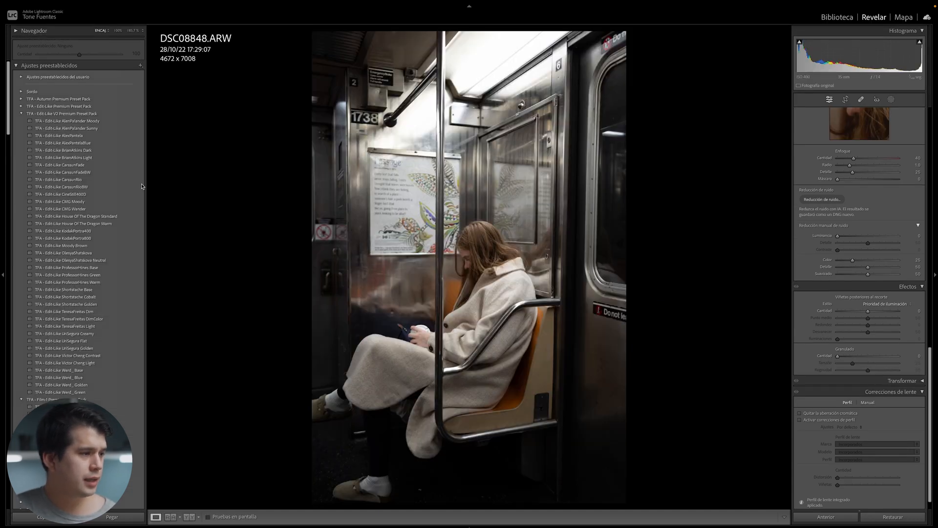
Apply the CineStill400D preset to the subway photo and compare before/after at 1:1.
{"action": "left_click", "coordinate": [82, 195]}
{"action": "key", "text": "y"}
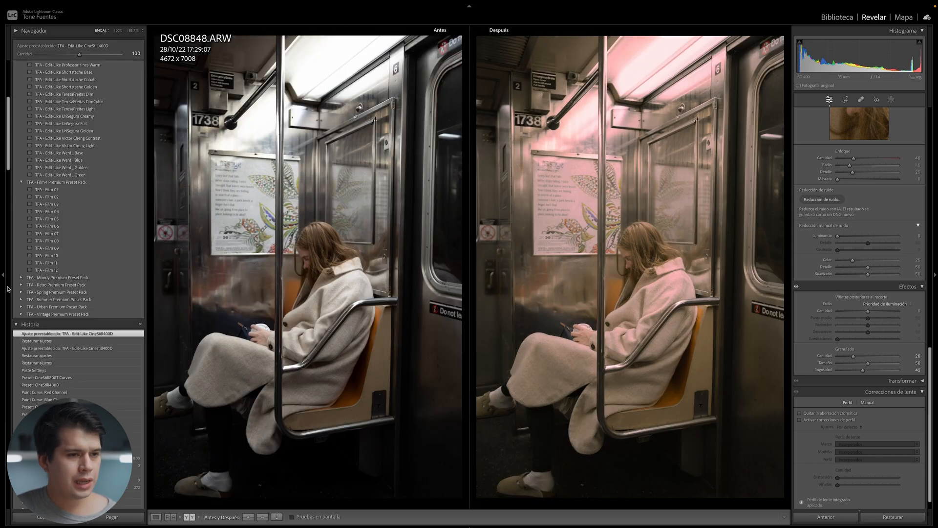
{"action": "left_click", "coordinate": [2, 293]}
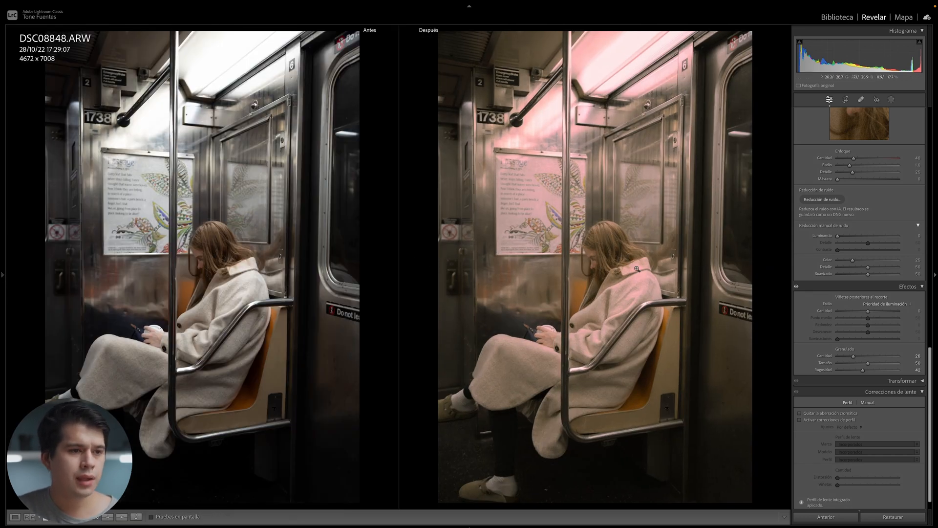
{"action": "left_click", "coordinate": [656, 296]}
{"action": "left_click_drag", "start_coordinate": [633, 268], "coordinate": [691, 279]}
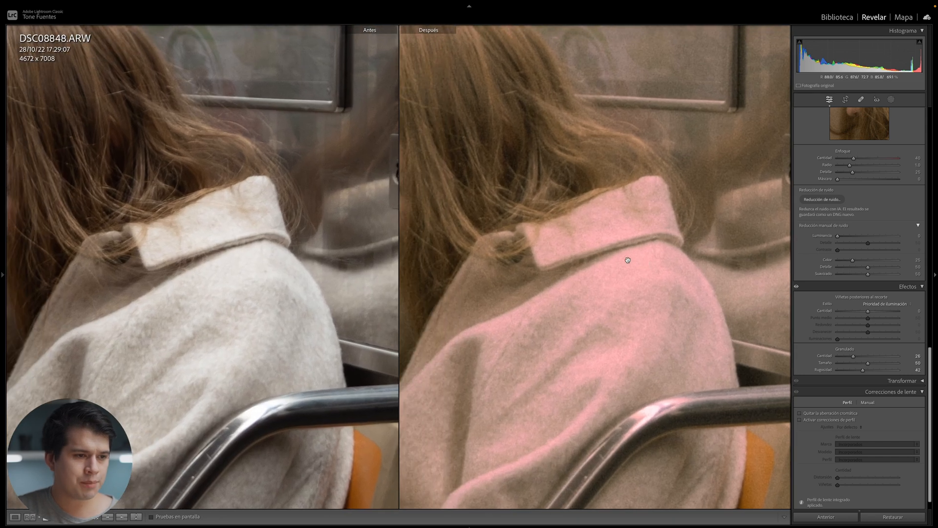
{"action": "left_click", "coordinate": [635, 225]}
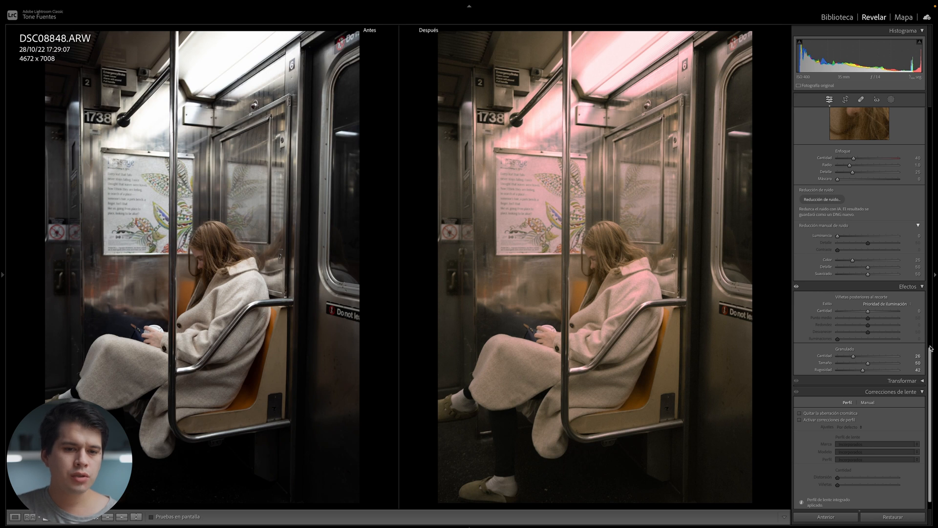
Set Color Grading Balance to -56, inspecting the ceiling light and coat at 1:1.
{"action": "left_click_drag", "start_coordinate": [931, 349], "coordinate": [930, 247]}
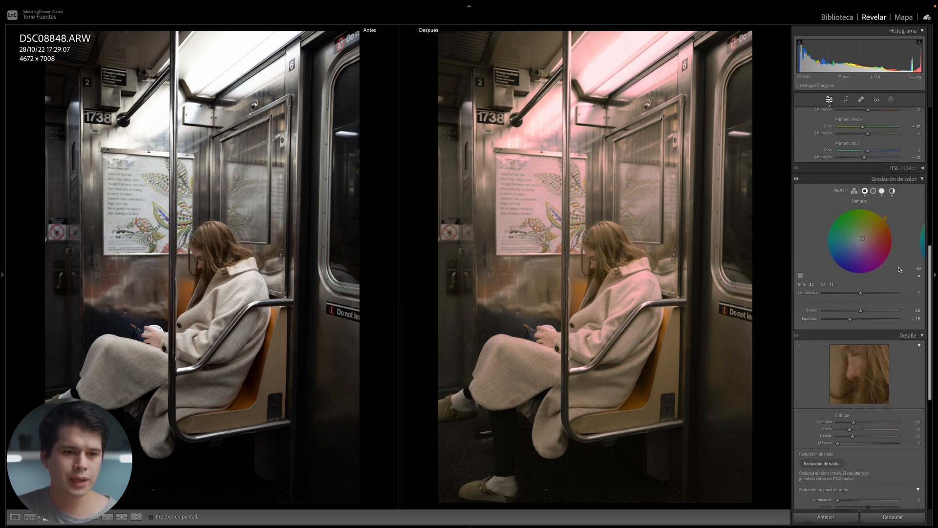
{"action": "mouse_move", "coordinate": [851, 321]}
{"action": "left_mouse_down"}
{"action": "mouse_move", "coordinate": [869, 320]}
{"action": "mouse_move", "coordinate": [842, 321]}
{"action": "left_mouse_up"}
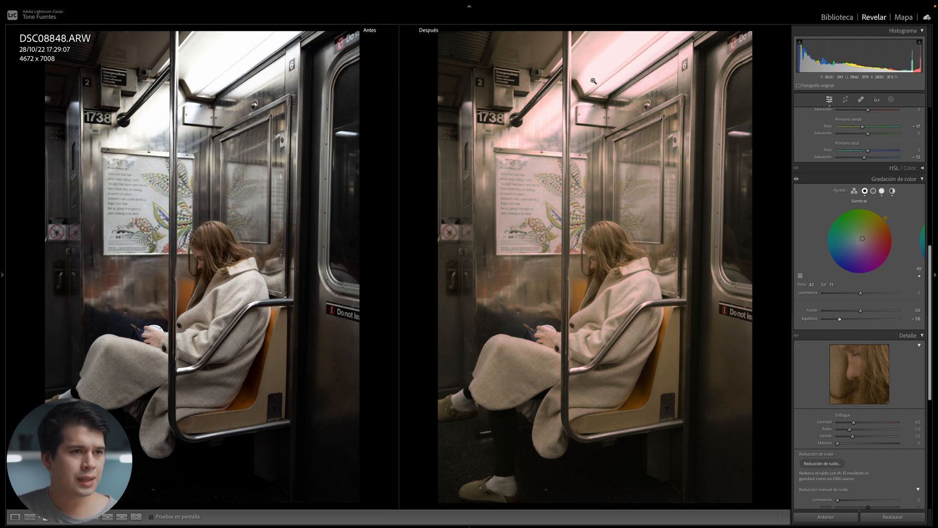
{"action": "left_click", "coordinate": [589, 53]}
{"action": "left_click", "coordinate": [661, 212]}
{"action": "left_click", "coordinate": [644, 283]}
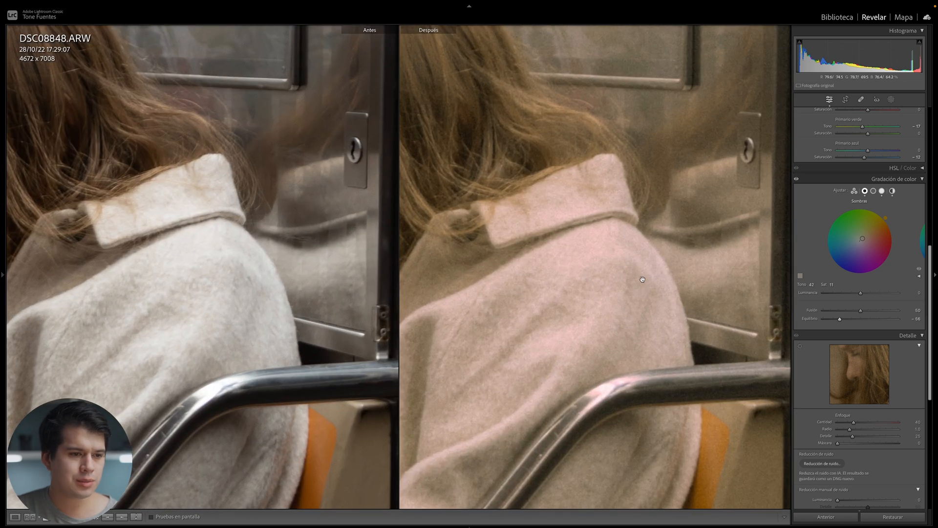
{"action": "left_click_drag", "start_coordinate": [569, 259], "coordinate": [693, 233]}
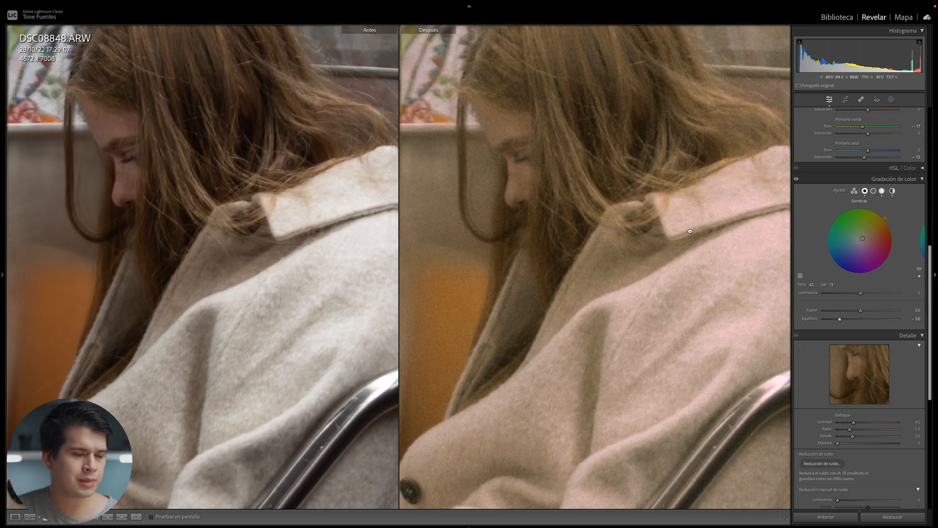
{"action": "left_click", "coordinate": [694, 234]}
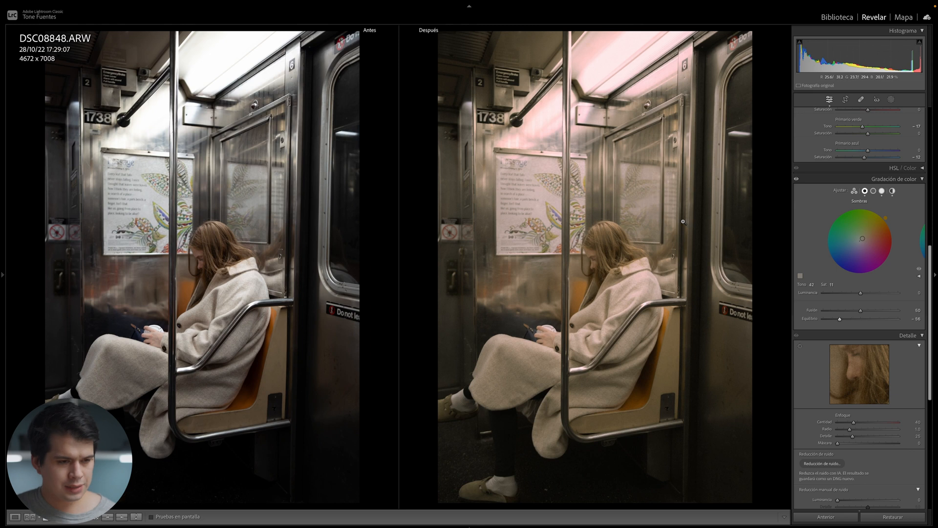
Show only the edited photo and try lowering shadow saturation, then undo it.
{"action": "key", "text": "y"}
{"action": "key", "text": "y"}
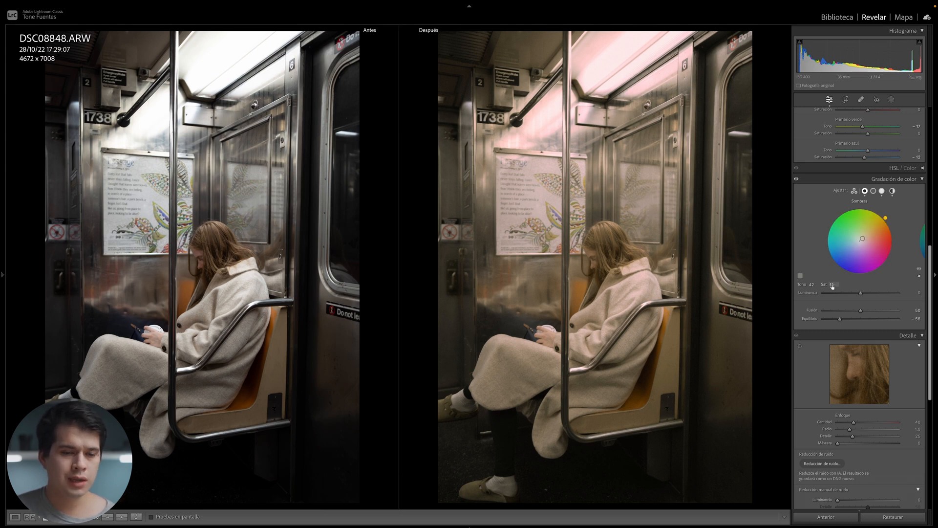
{"action": "left_click_drag", "start_coordinate": [833, 286], "coordinate": [822, 286]}
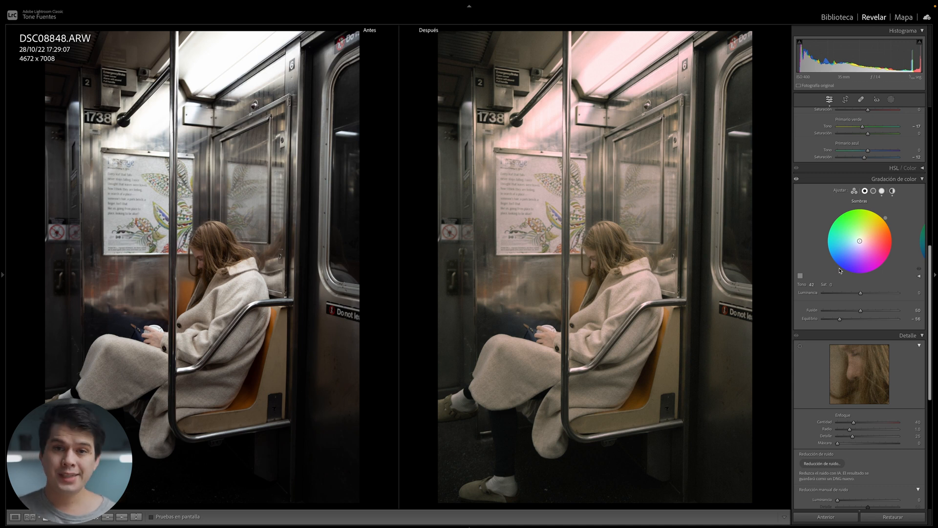
{"action": "key", "text": "ctrl+z"}
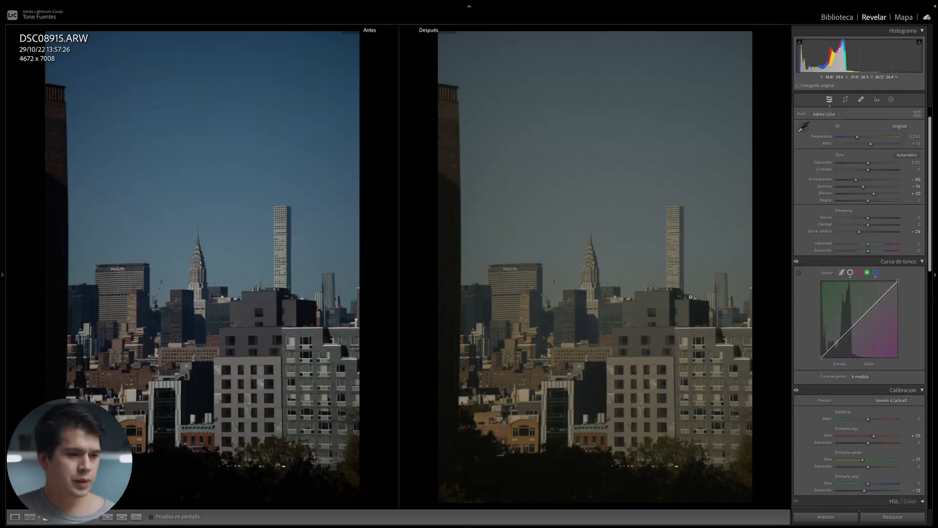
Inspect the skyline at 1:1 around the tower and trees, then ease Dehaze from -29 to -21.
{"action": "left_click", "coordinate": [595, 340]}
{"action": "left_click_drag", "start_coordinate": [648, 255], "coordinate": [430, 443]}
{"action": "left_click", "coordinate": [662, 306]}
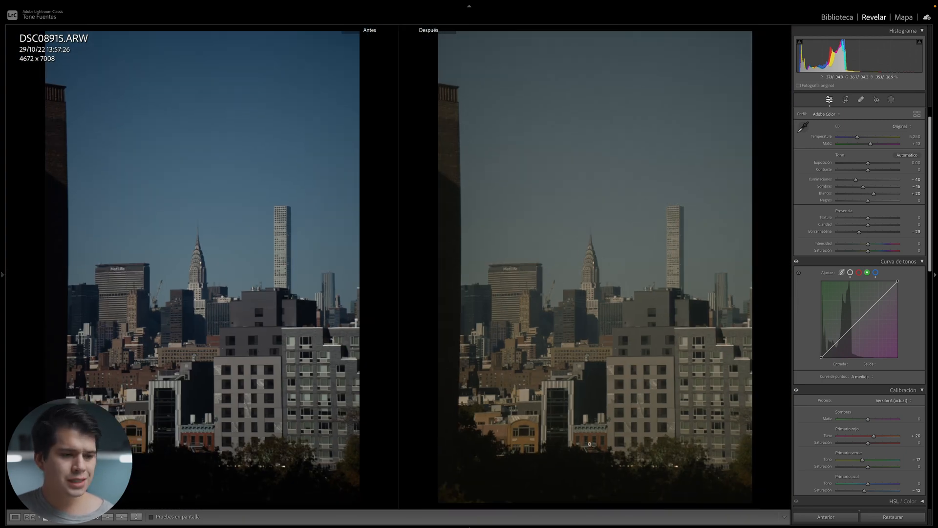
{"action": "left_click", "coordinate": [530, 482]}
{"action": "left_click_drag", "start_coordinate": [641, 218], "coordinate": [556, 340]}
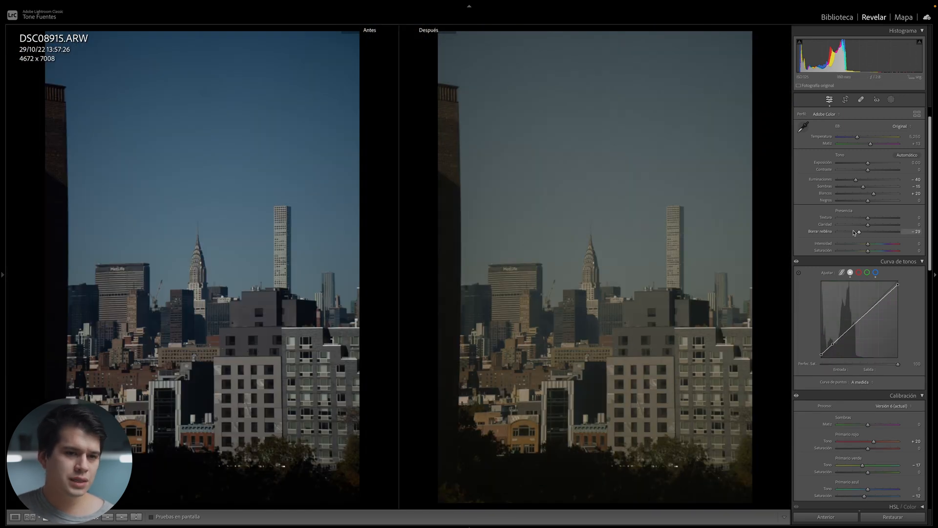
{"action": "left_click_drag", "start_coordinate": [856, 234], "coordinate": [869, 234]}
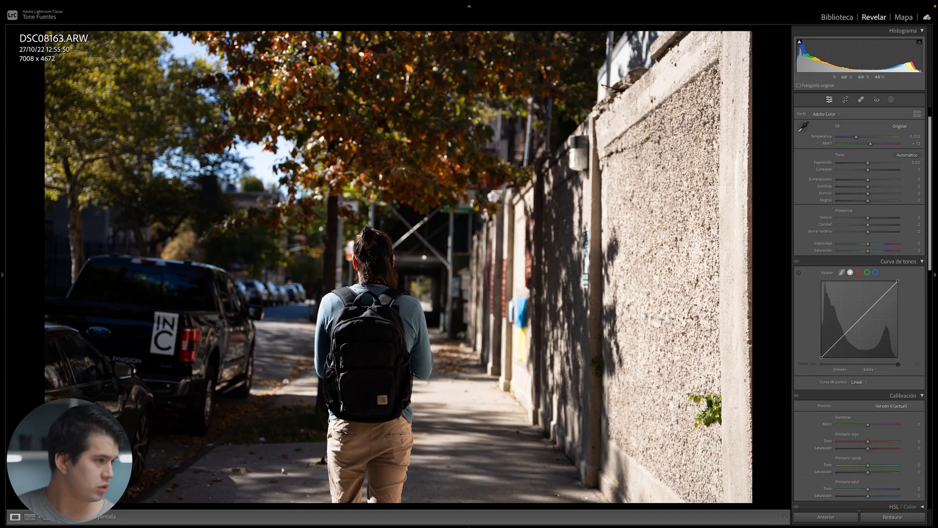
Apply the CineStill400D preset to the street photo and compare before/after.
{"action": "mouse_move", "coordinate": [1, 352]}
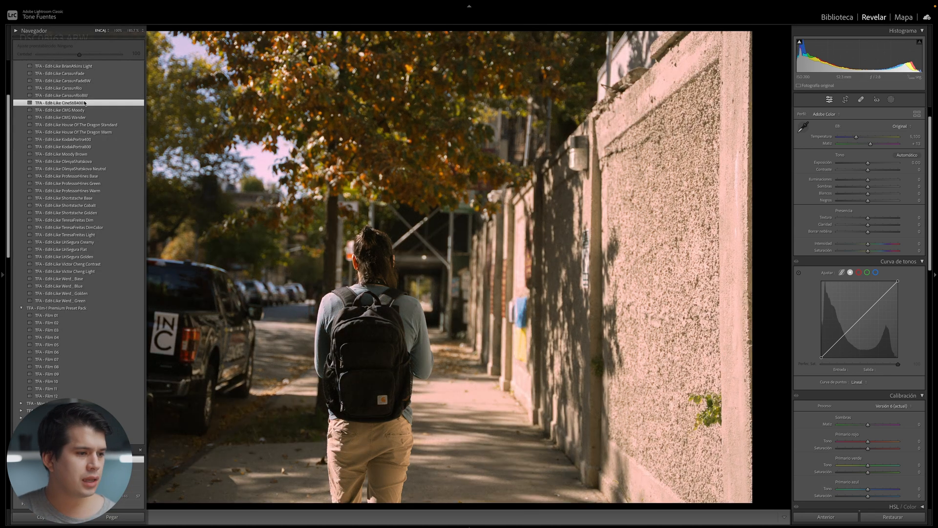
{"action": "left_click", "coordinate": [83, 102]}
{"action": "key", "text": "y"}
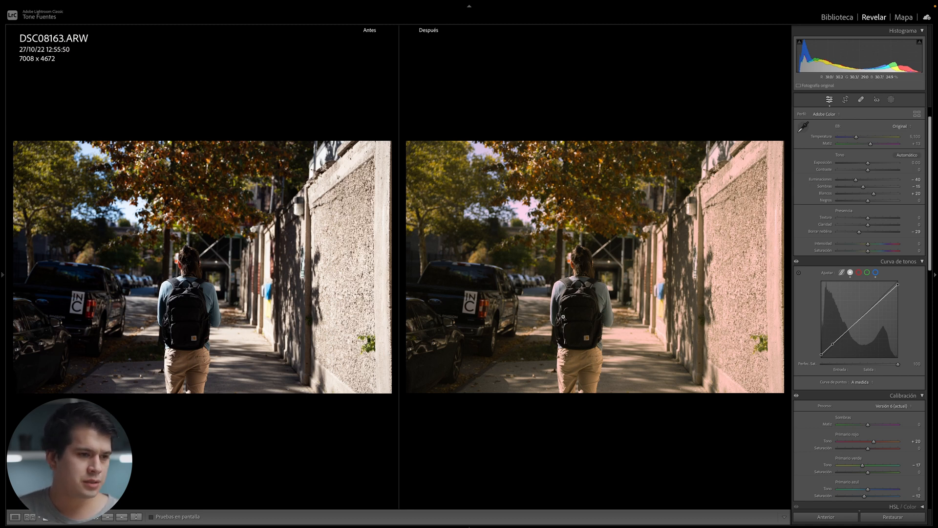
Inspect the street photo's grain and wall texture at 1:1, then fit it back.
{"action": "left_click", "coordinate": [685, 198]}
{"action": "left_click_drag", "start_coordinate": [551, 242], "coordinate": [704, 233]}
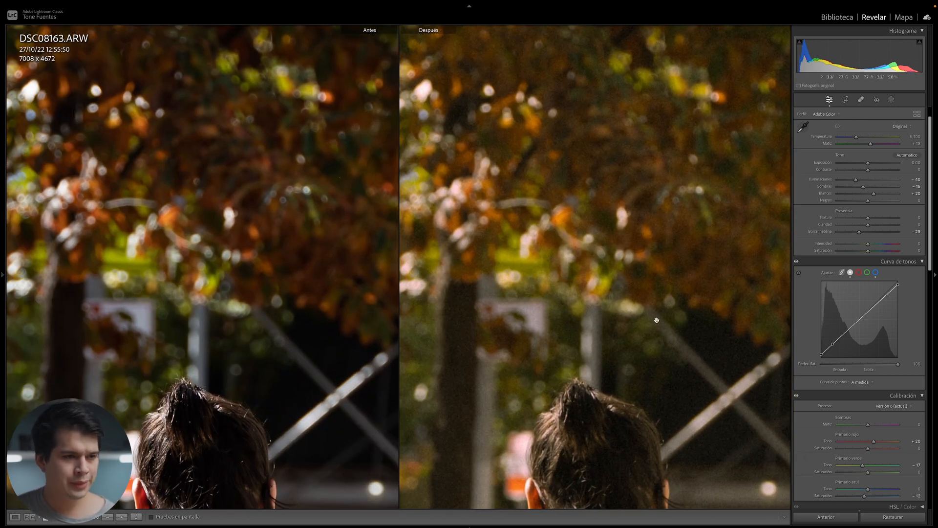
{"action": "left_click", "coordinate": [596, 348]}
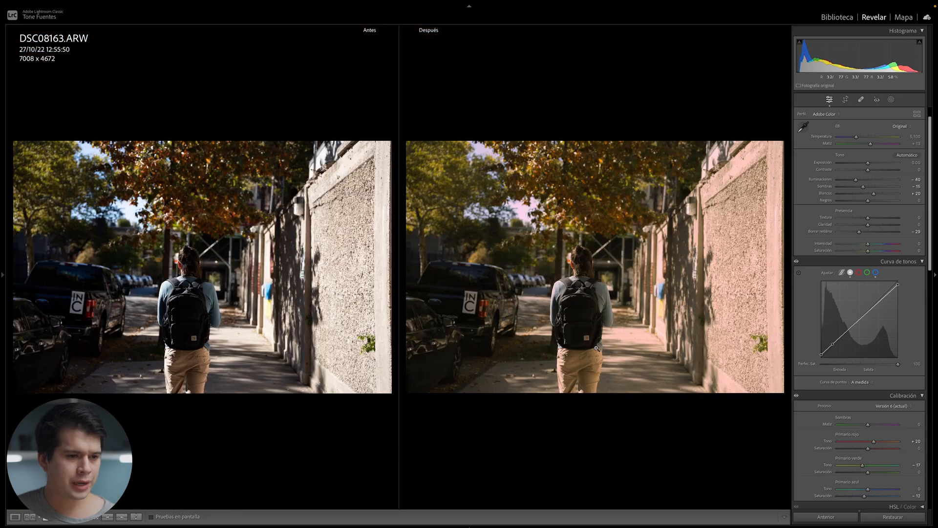
{"action": "left_click", "coordinate": [754, 180]}
{"action": "left_click_drag", "start_coordinate": [746, 179], "coordinate": [747, 217]}
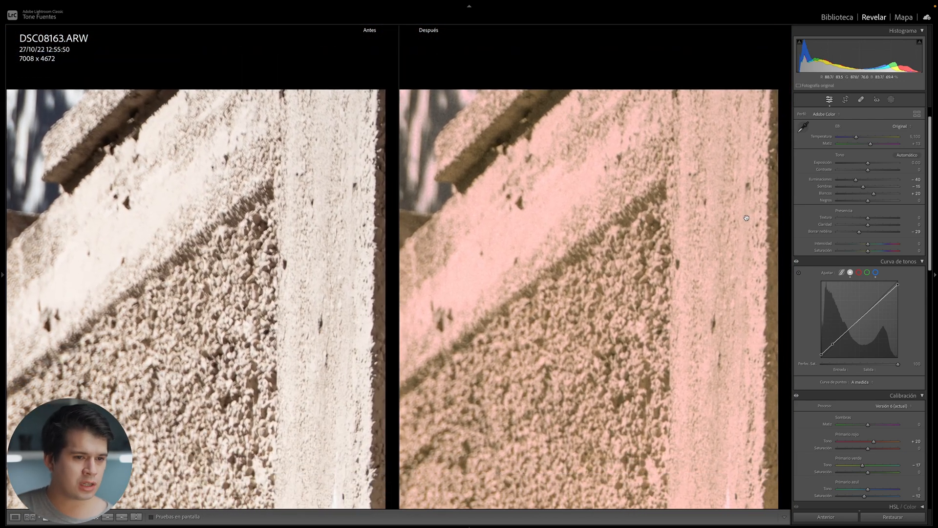
{"action": "left_click_drag", "start_coordinate": [719, 415], "coordinate": [711, 206]}
{"action": "left_click", "coordinate": [668, 304]}
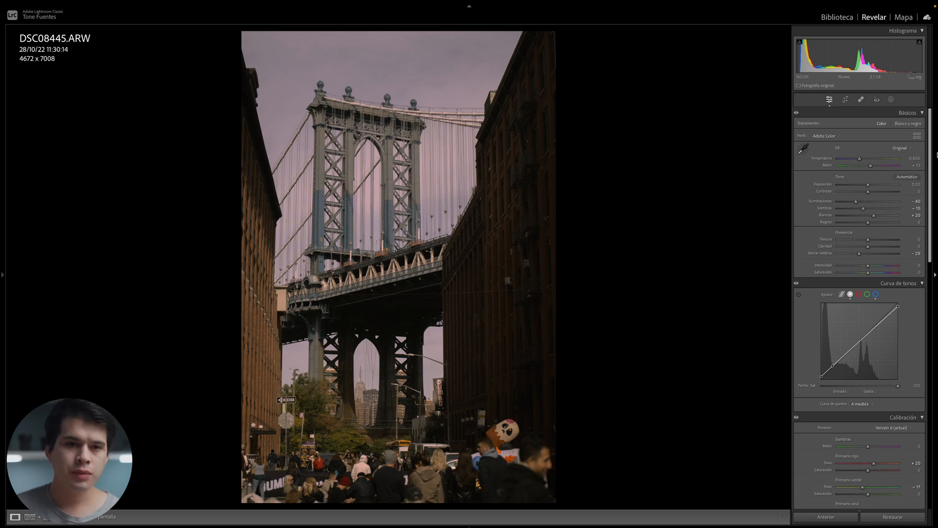
Neutralise the Color Grading shadow tint and reset the Global wheel to neutral.
{"action": "scroll", "coordinate": [918, 204], "scroll_direction": "down", "scroll_amount": 5}
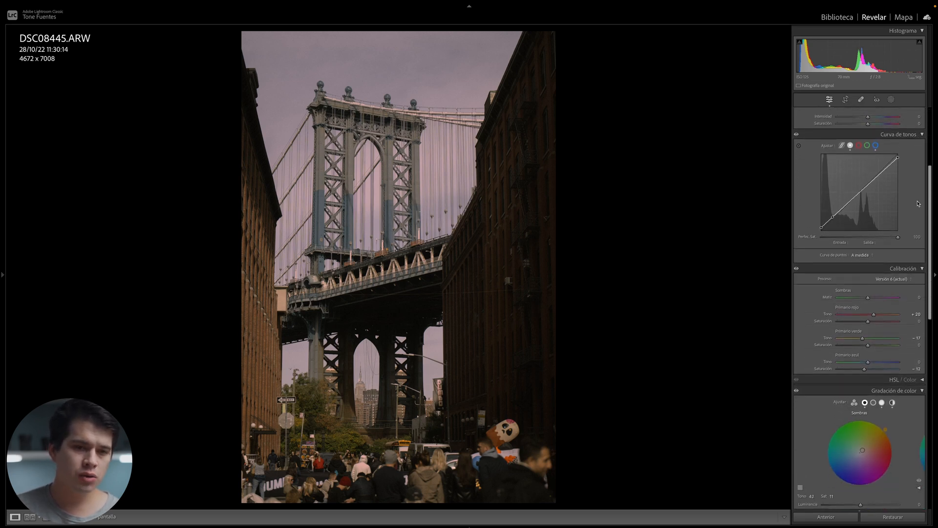
{"action": "scroll", "coordinate": [919, 204], "scroll_direction": "down", "scroll_amount": 7}
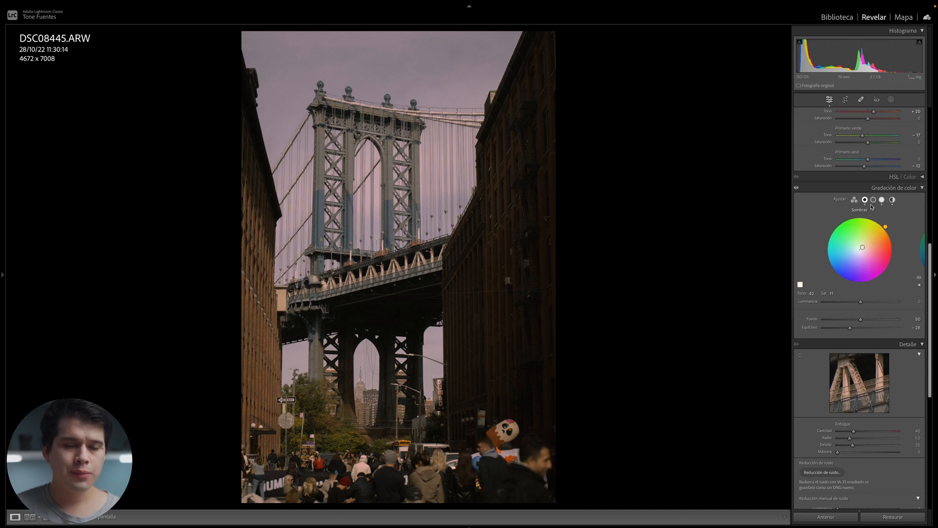
{"action": "left_click_drag", "start_coordinate": [862, 255], "coordinate": [860, 250]}
{"action": "left_click", "coordinate": [882, 200]}
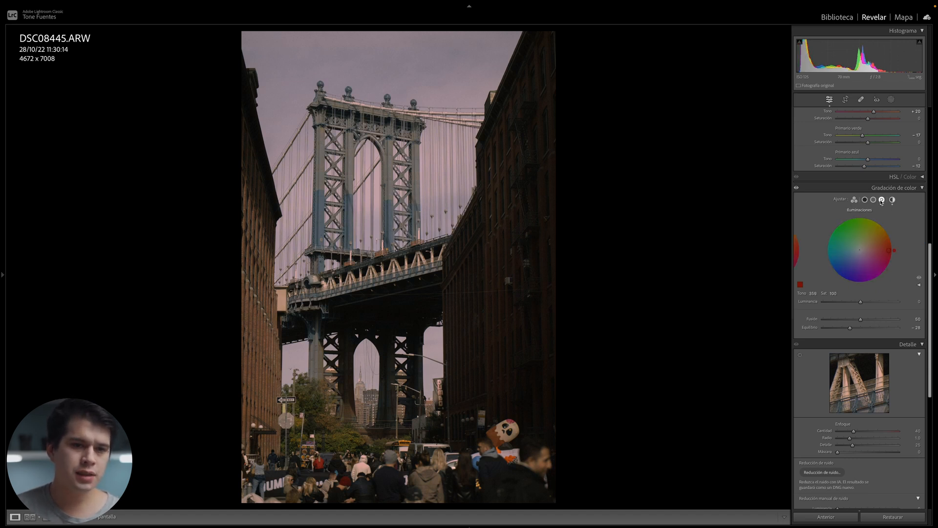
{"action": "left_click", "coordinate": [892, 200]}
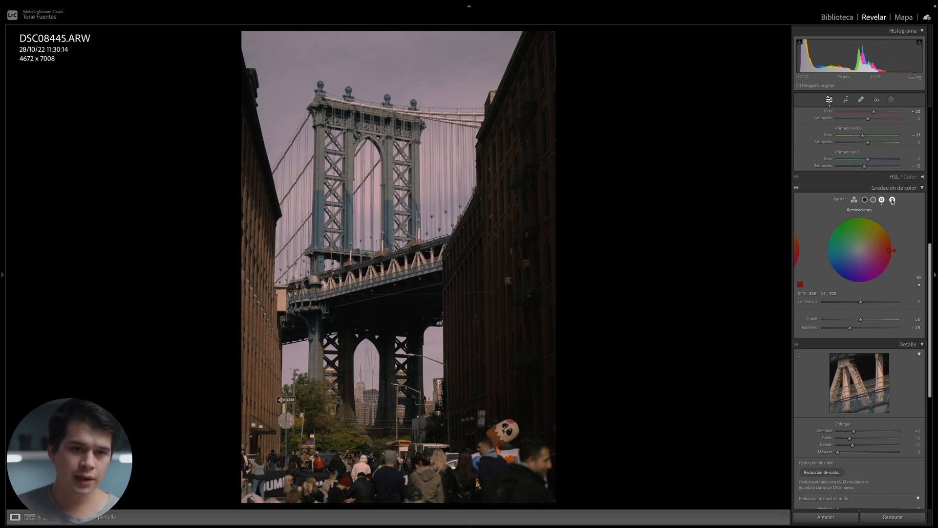
{"action": "double_click", "coordinate": [865, 251]}
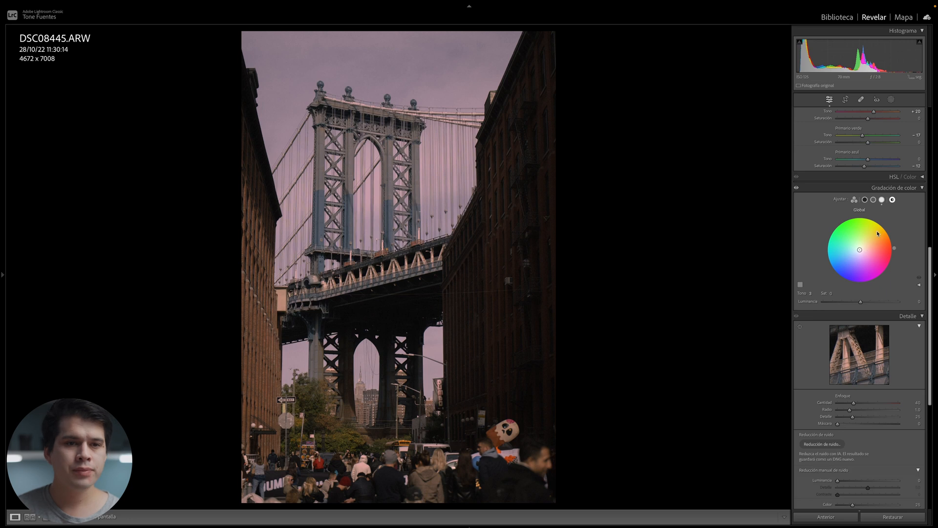
Reset the Blue tone curve channel to a straight line.
{"action": "scroll", "coordinate": [878, 234], "scroll_direction": "up", "scroll_amount": 5}
{"action": "left_click", "coordinate": [876, 157]}
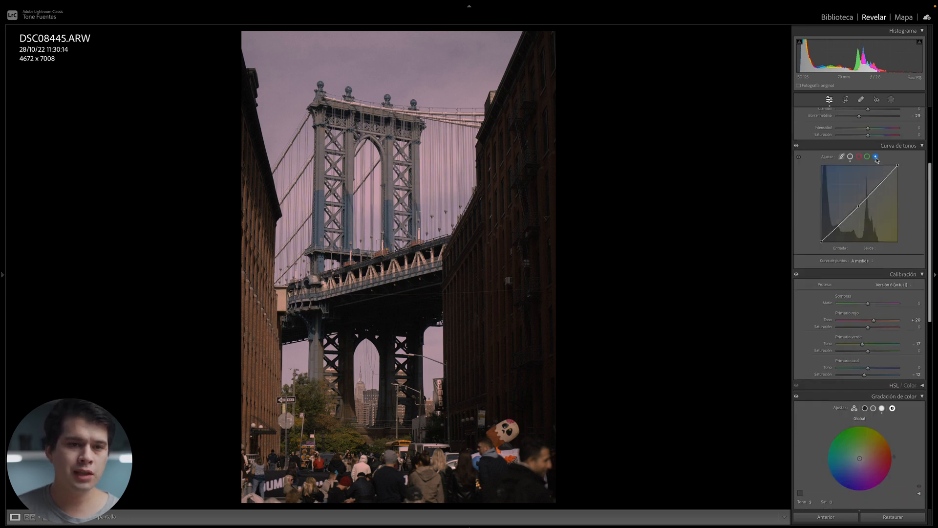
{"action": "right_click", "coordinate": [862, 201]}
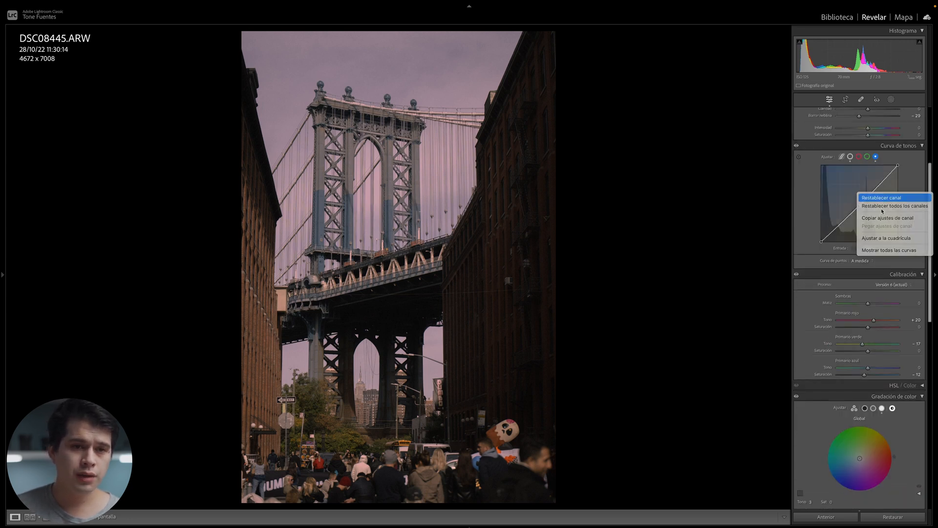
{"action": "left_click", "coordinate": [875, 196]}
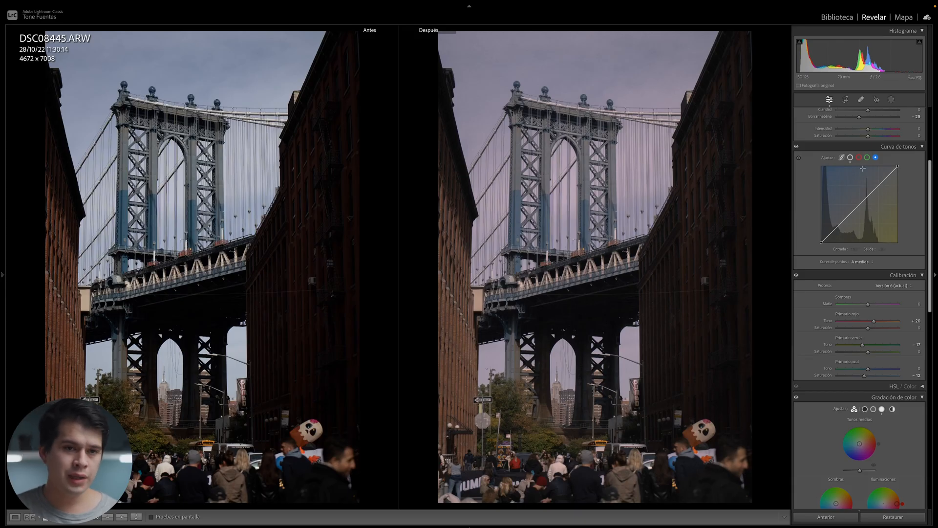
Add a midpoint to the Blue curve and pull it down slightly toward yellow.
{"action": "left_click", "coordinate": [859, 158]}
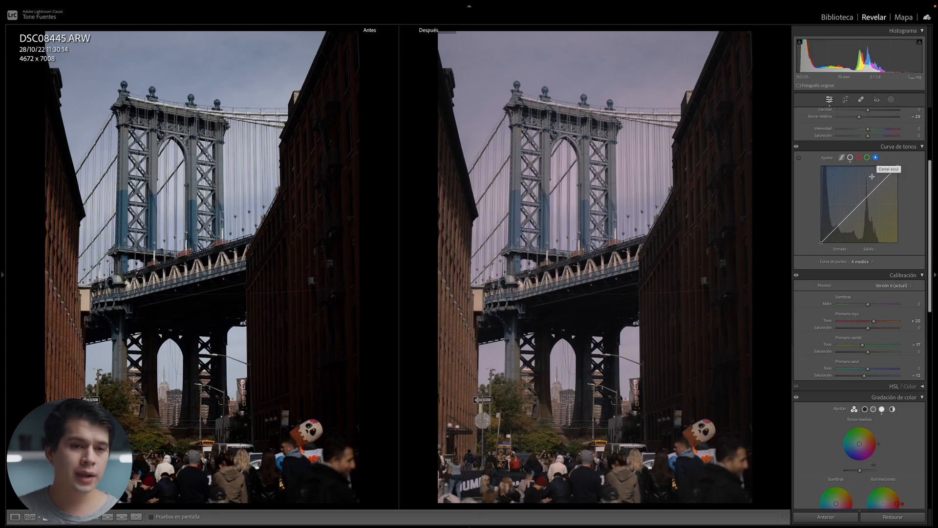
{"action": "left_click", "coordinate": [855, 209]}
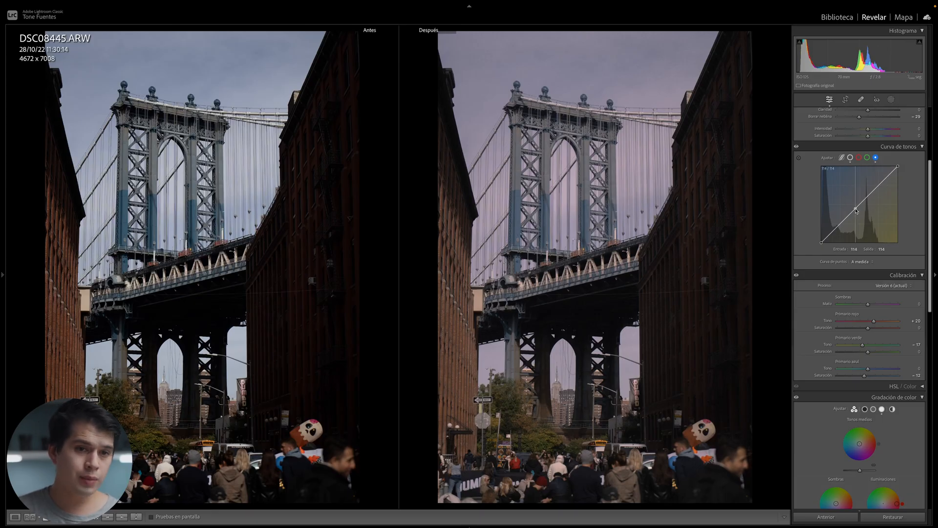
{"action": "mouse_move", "coordinate": [856, 211]}
{"action": "left_mouse_down"}
{"action": "mouse_move", "coordinate": [853, 195]}
{"action": "mouse_move", "coordinate": [867, 221]}
{"action": "mouse_move", "coordinate": [847, 211]}
{"action": "mouse_move", "coordinate": [846, 219]}
{"action": "mouse_move", "coordinate": [856, 215]}
{"action": "left_mouse_up"}
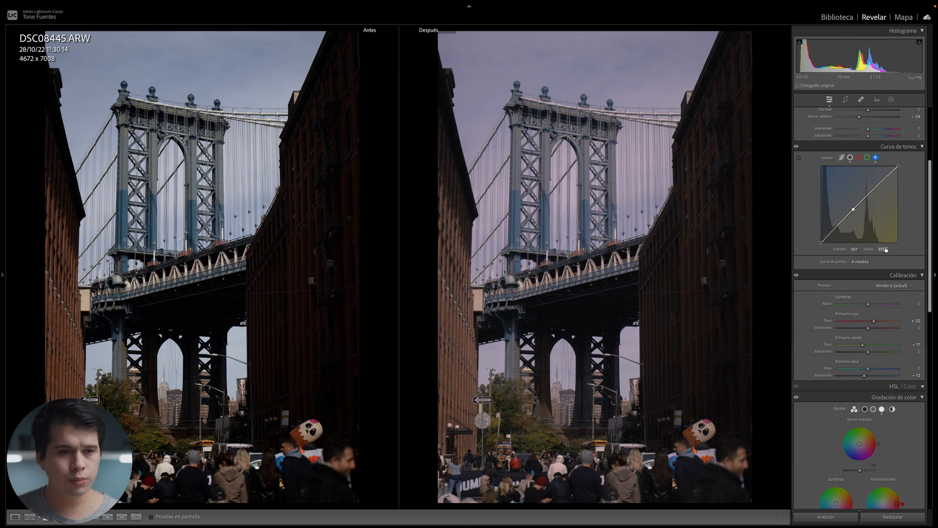
Pull the Red curve's midpoint down and lift its black point, then inspect the bridge zoomed in.
{"action": "left_click", "coordinate": [860, 158]}
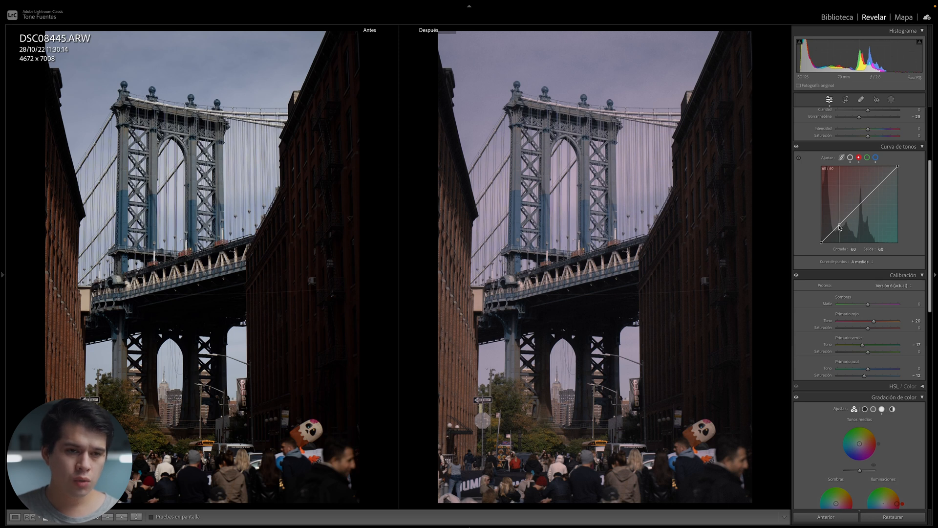
{"action": "left_click_drag", "start_coordinate": [841, 225], "coordinate": [840, 225]}
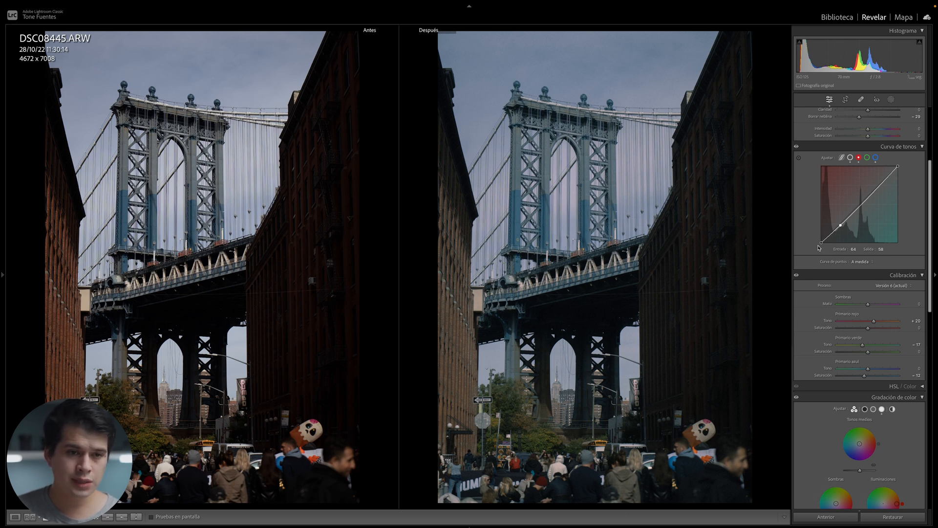
{"action": "left_click_drag", "start_coordinate": [822, 243], "coordinate": [822, 252]}
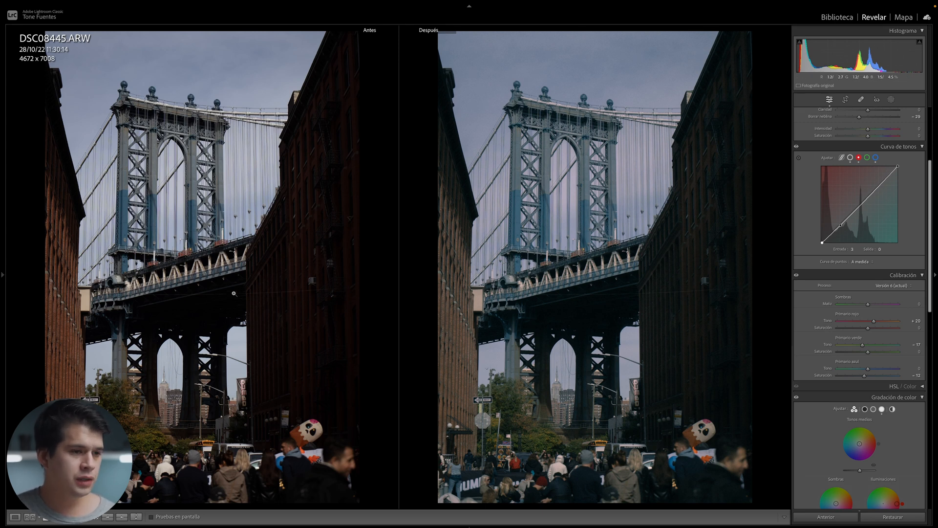
{"action": "left_click", "coordinate": [589, 294]}
{"action": "left_click_drag", "start_coordinate": [565, 344], "coordinate": [573, 305]}
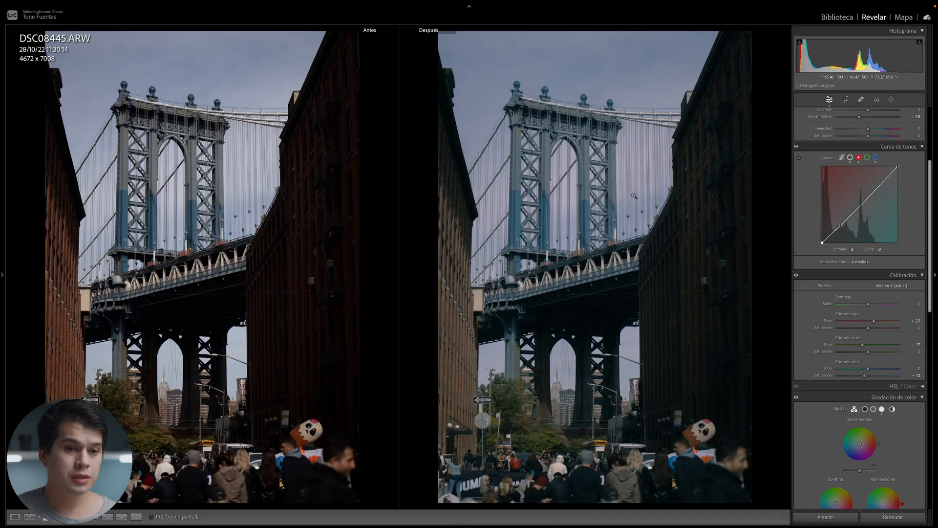
Check the bridge photo's grain zoomed in from Effects > Grain, then fit the photo back.
{"action": "scroll", "coordinate": [834, 195], "scroll_direction": "down", "scroll_amount": 15}
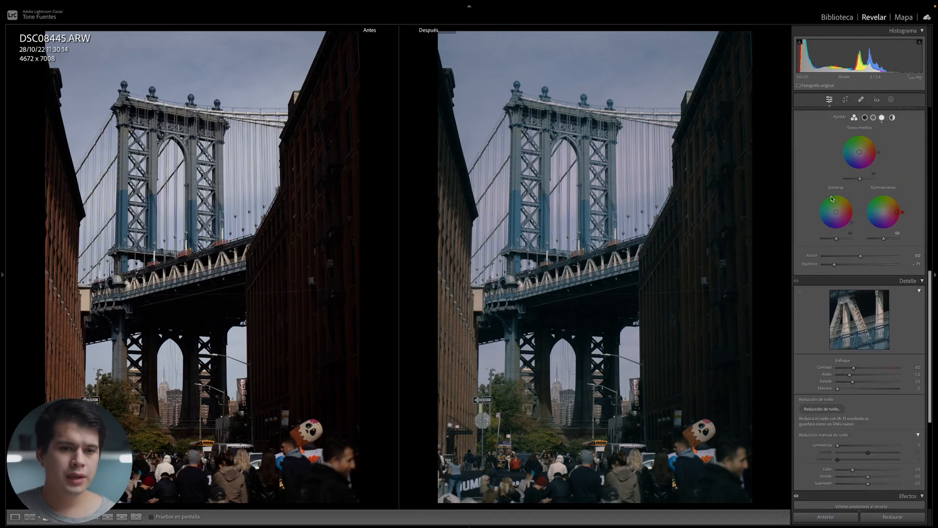
{"action": "scroll", "coordinate": [833, 201], "scroll_direction": "down", "scroll_amount": 3}
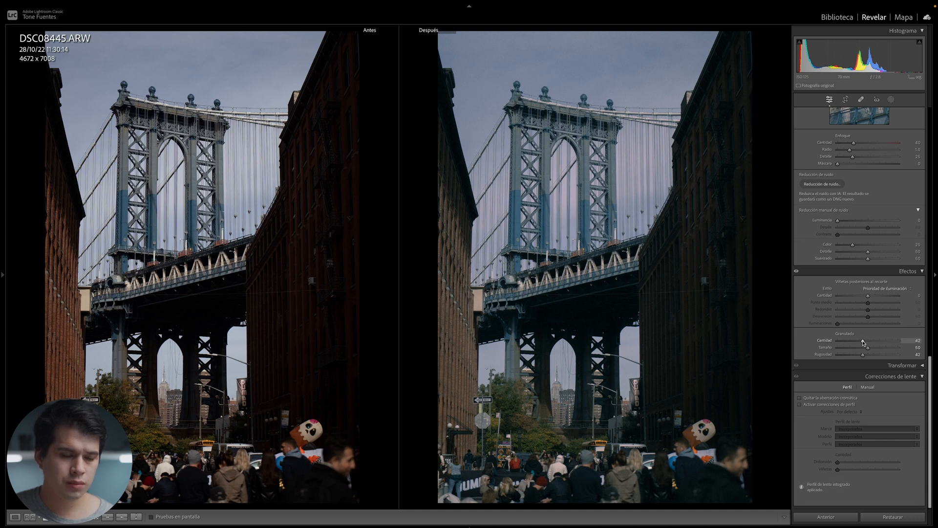
{"action": "key", "text": "z"}
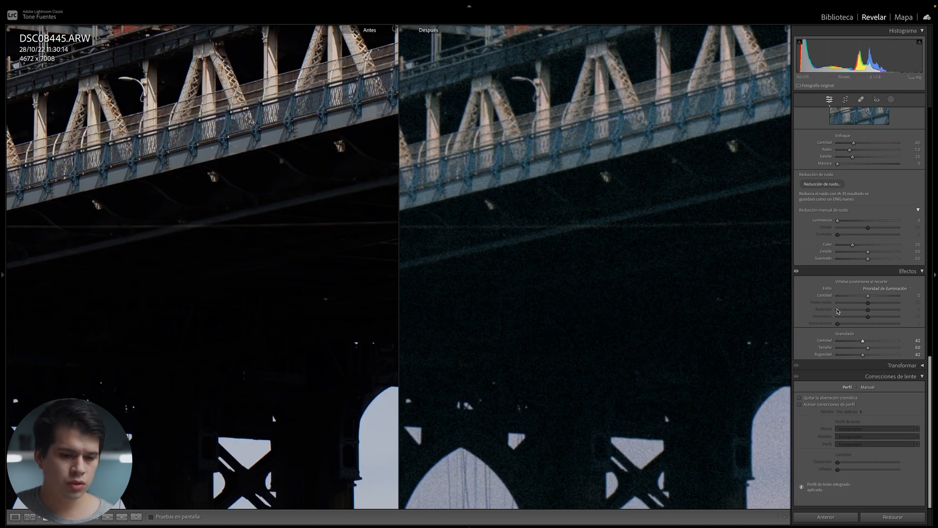
{"action": "left_click", "coordinate": [643, 269]}
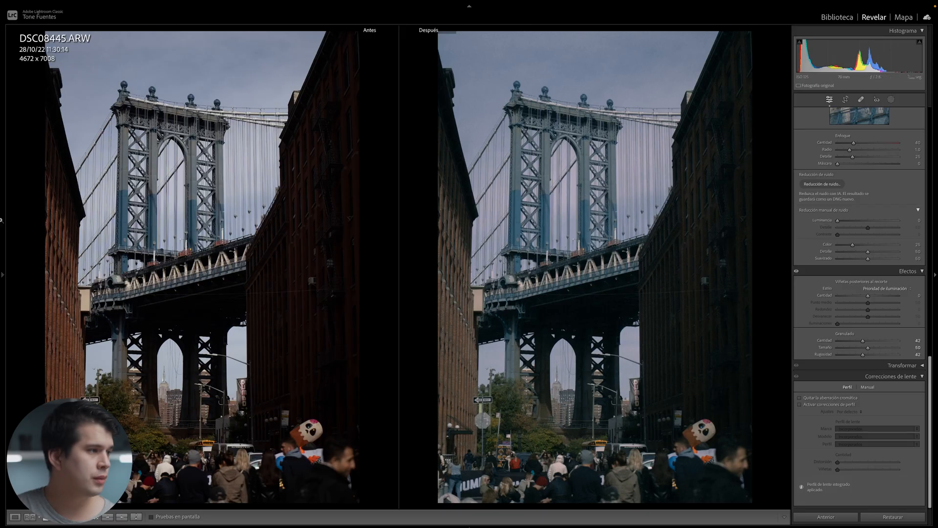
{"action": "mouse_move", "coordinate": [1, 187]}
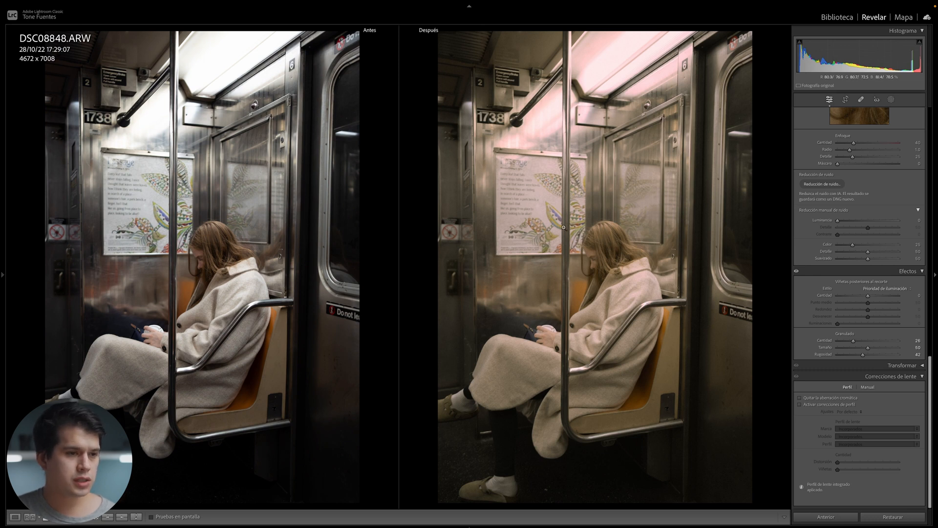
Apply the TFA - Edit-Like CineStill800T preset to the subway photo and compare before and after.
{"action": "key", "text": "y"}
{"action": "mouse_move", "coordinate": [1, 244]}
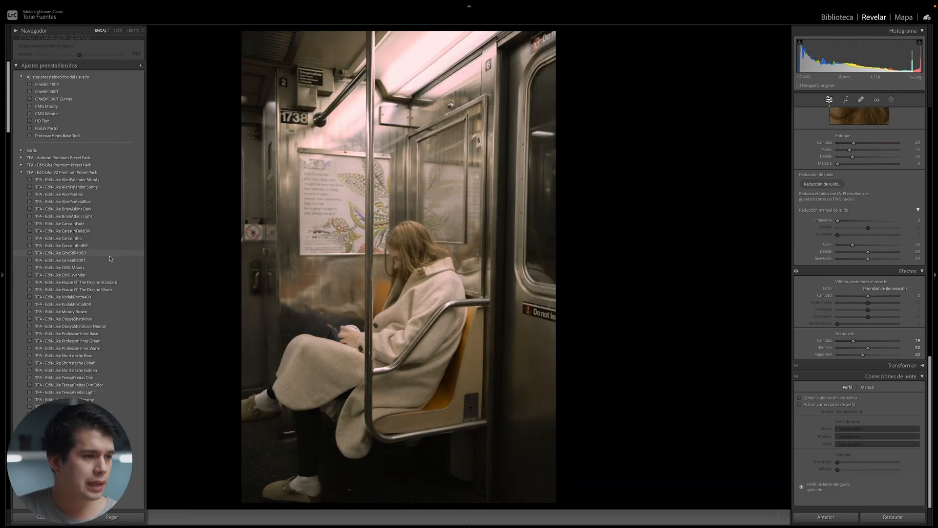
{"action": "left_click", "coordinate": [111, 260]}
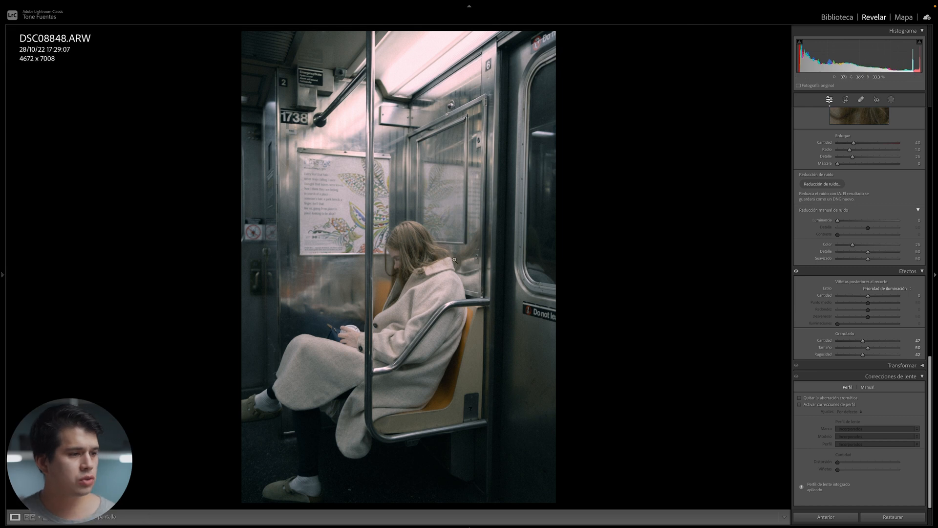
{"action": "key", "text": "y"}
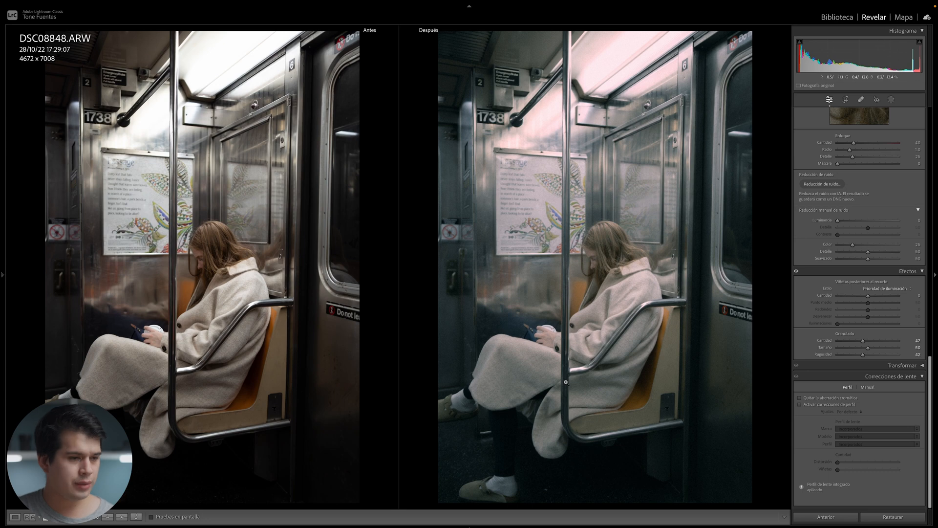
Preview the subway edit full screen, then apply CineStill800T to the escalator photo.
{"action": "key", "text": "f"}
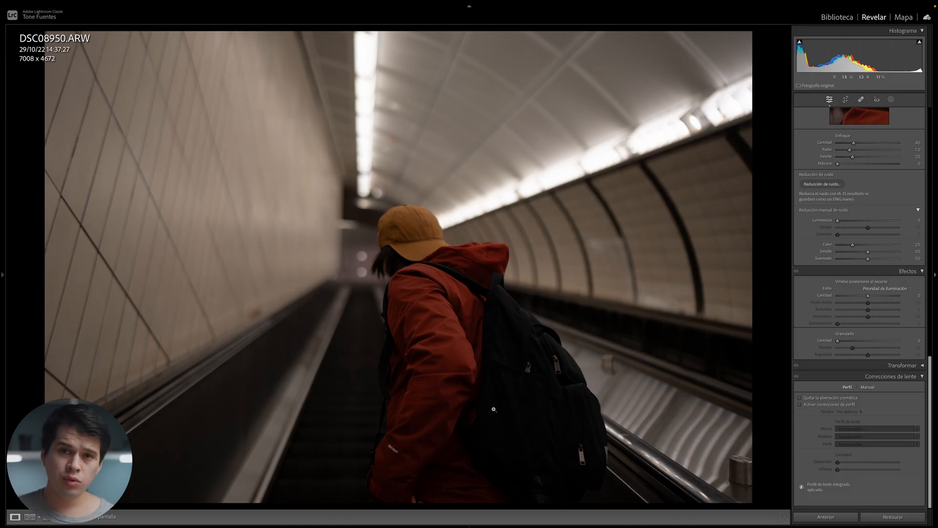
{"action": "mouse_move", "coordinate": [1, 336]}
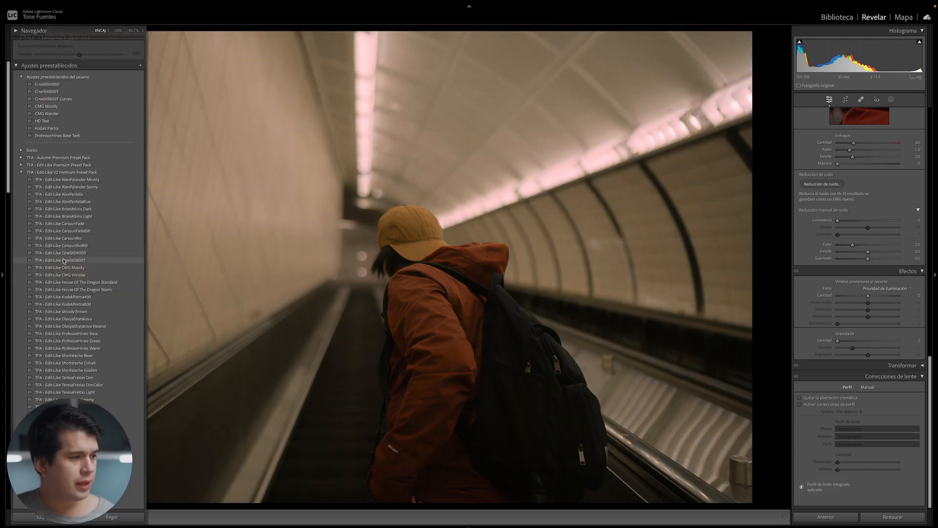
{"action": "left_click", "coordinate": [64, 260]}
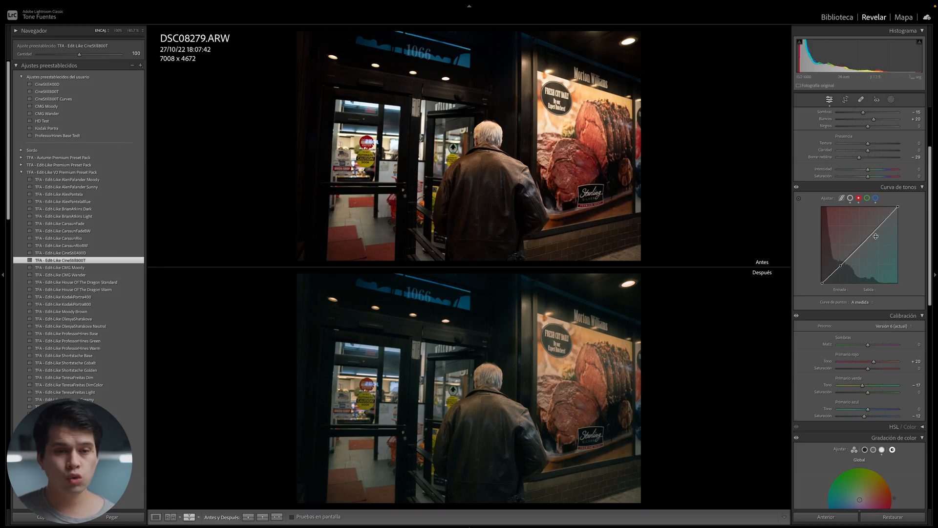
Try cooling red and blue curve points, then undo them in a side-by-side before/after view.
{"action": "left_click_drag", "start_coordinate": [840, 266], "coordinate": [848, 248]}
{"action": "left_click", "coordinate": [877, 199]}
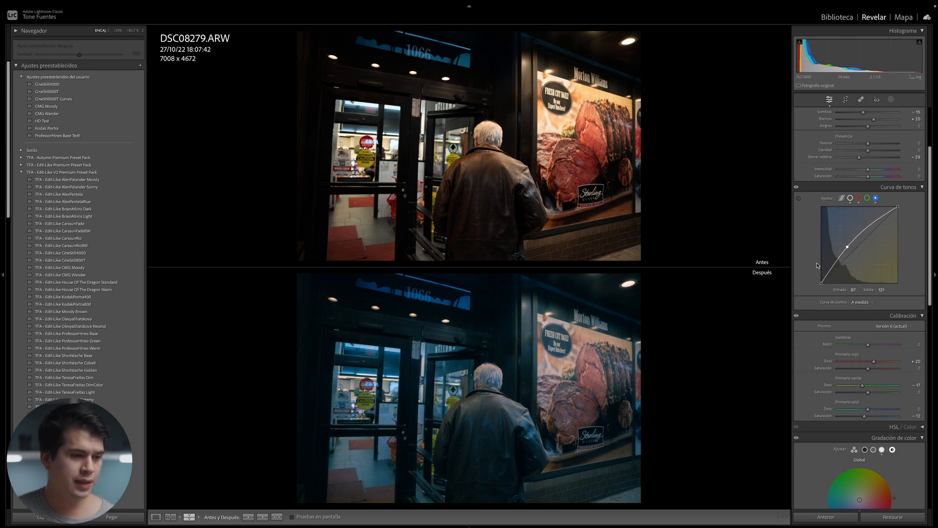
{"action": "key", "text": "y"}
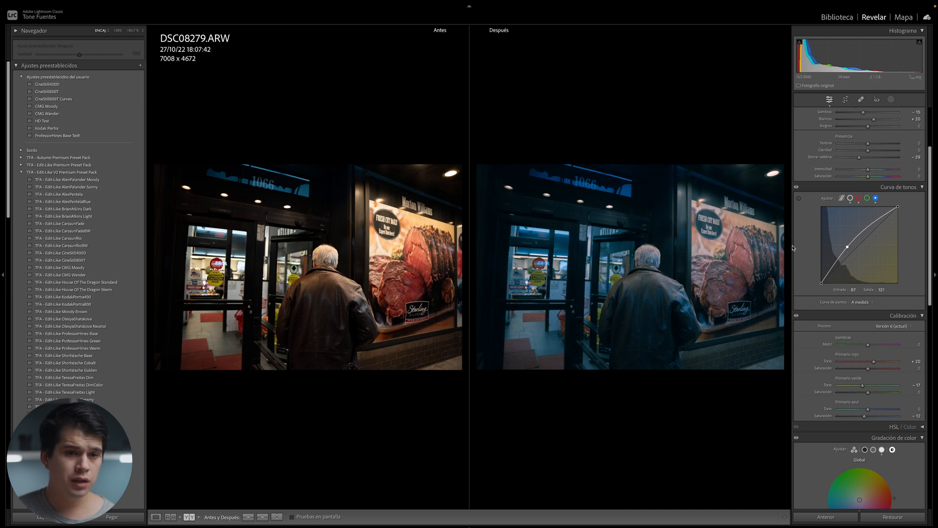
{"action": "key", "text": "ctrl+z"}
{"action": "key", "text": "ctrl+z"}
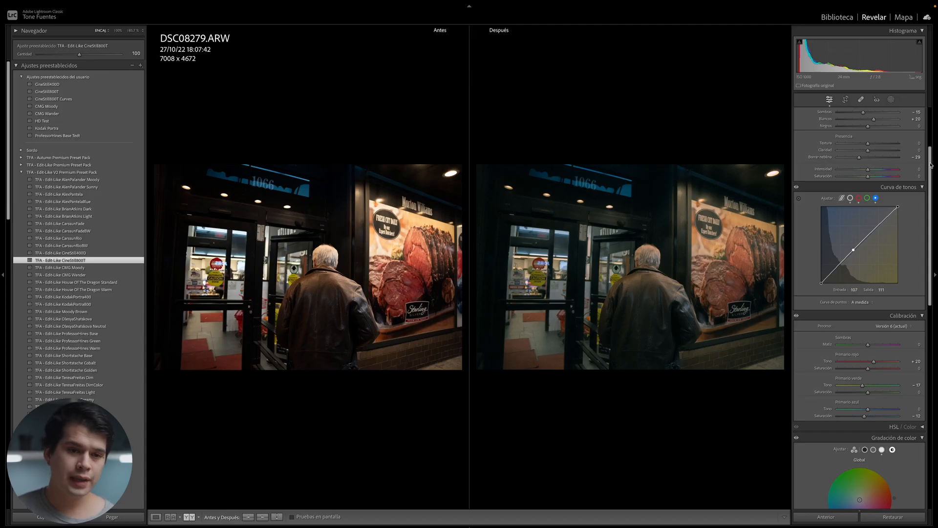
Switch Color Grading to the 3-way shadow, midtone and highlight wheels.
{"action": "left_click_drag", "start_coordinate": [933, 165], "coordinate": [928, 238]}
{"action": "scroll", "coordinate": [921, 229], "scroll_direction": "down", "scroll_amount": 5}
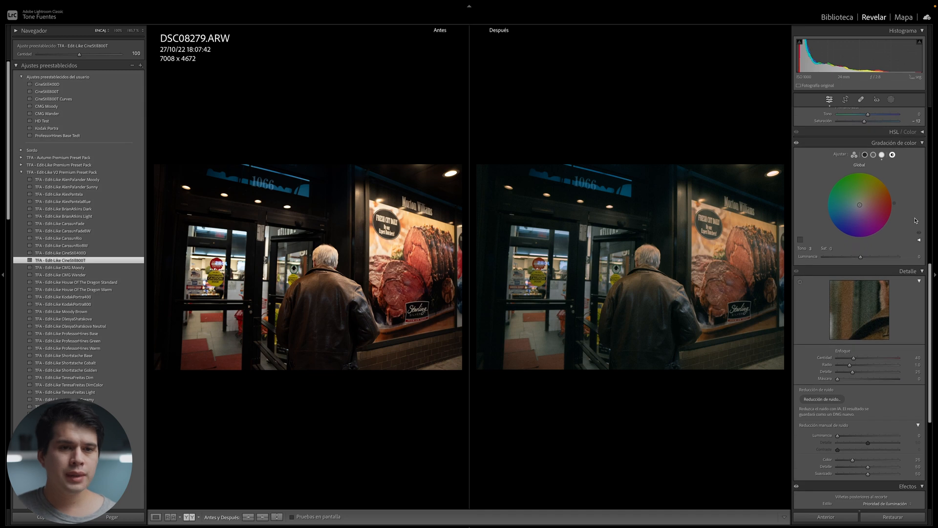
{"action": "left_click", "coordinate": [855, 155]}
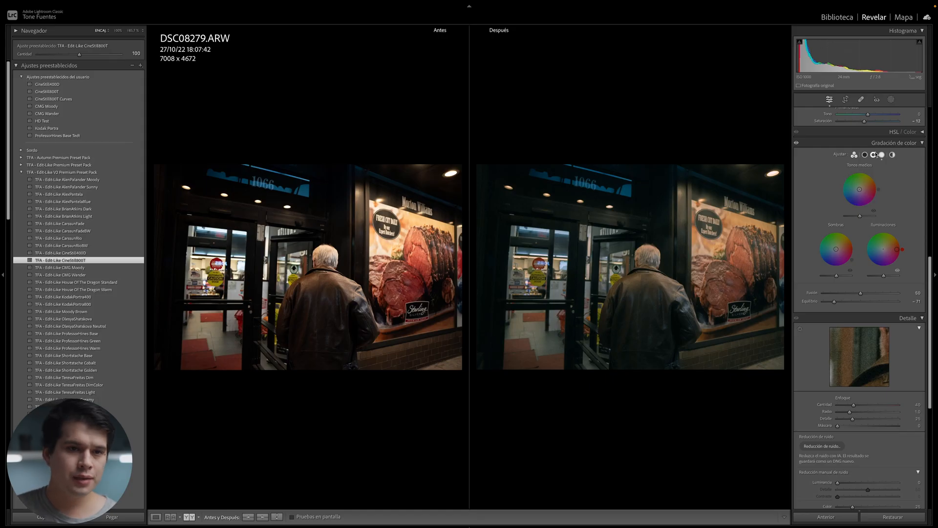
Try a blue-violet midtone tint, reset it to neutral, and select the Shadows wheel.
{"action": "left_click", "coordinate": [874, 155]}
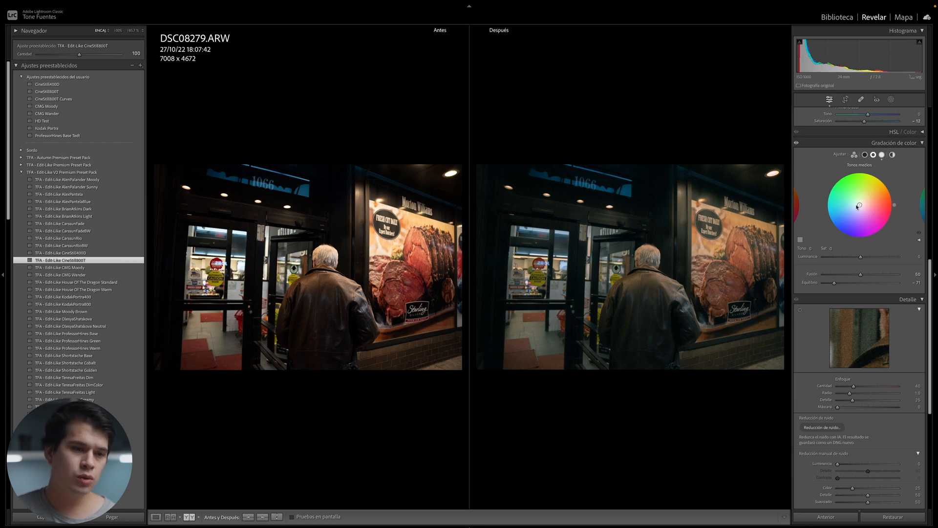
{"action": "left_click_drag", "start_coordinate": [858, 207], "coordinate": [849, 223]}
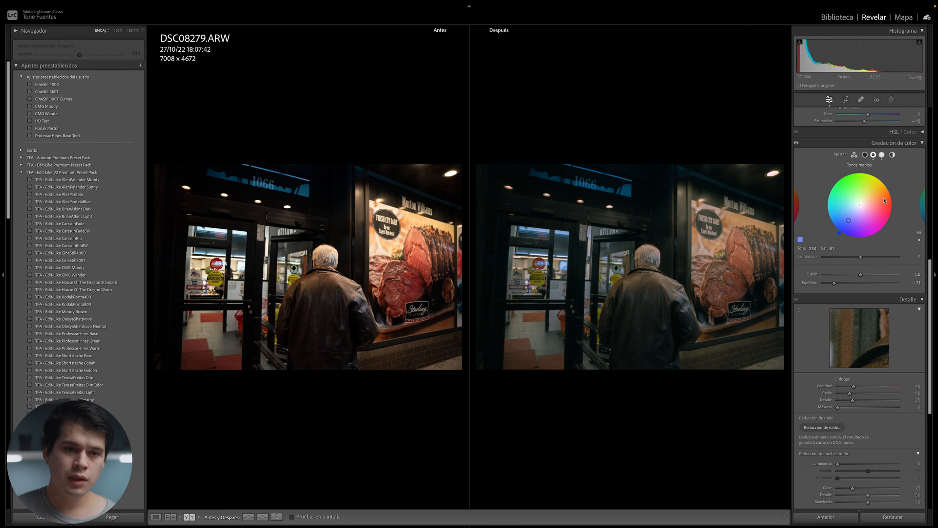
{"action": "double_click", "coordinate": [865, 208]}
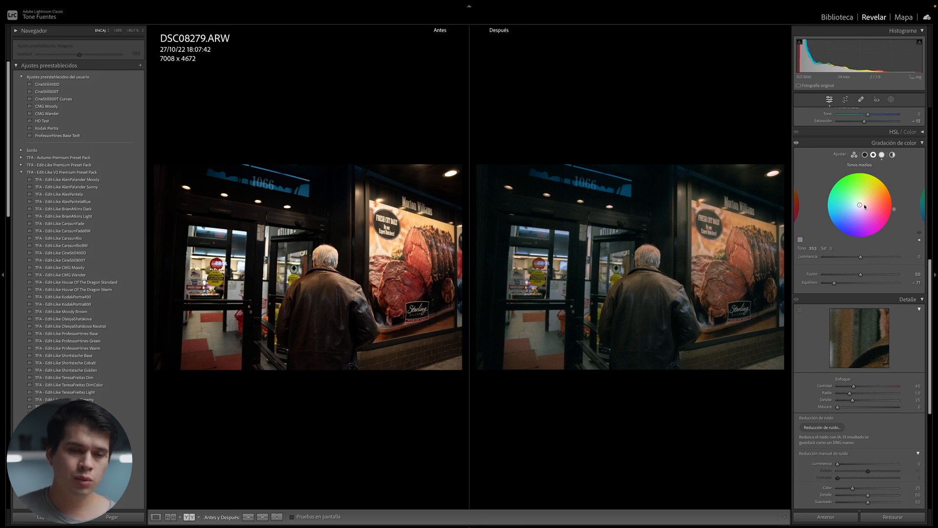
{"action": "left_click", "coordinate": [892, 154]}
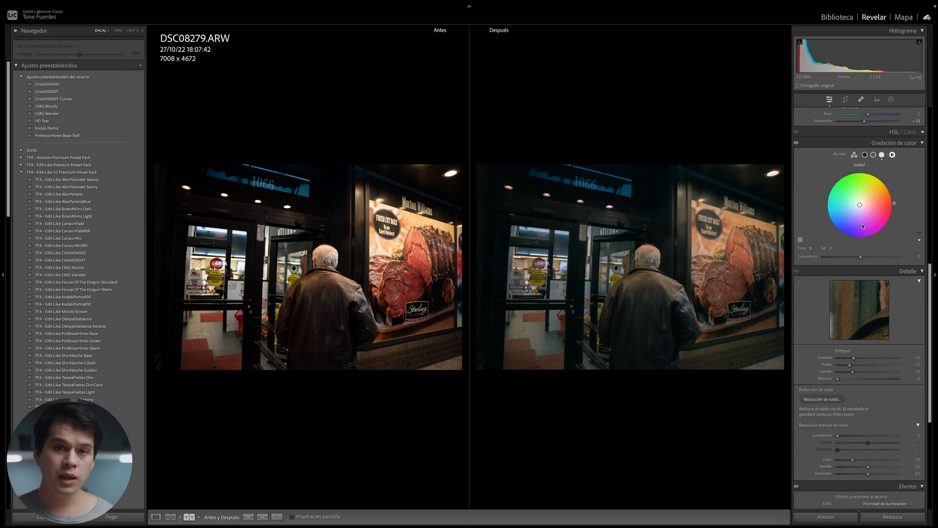
{"action": "left_click", "coordinate": [865, 154]}
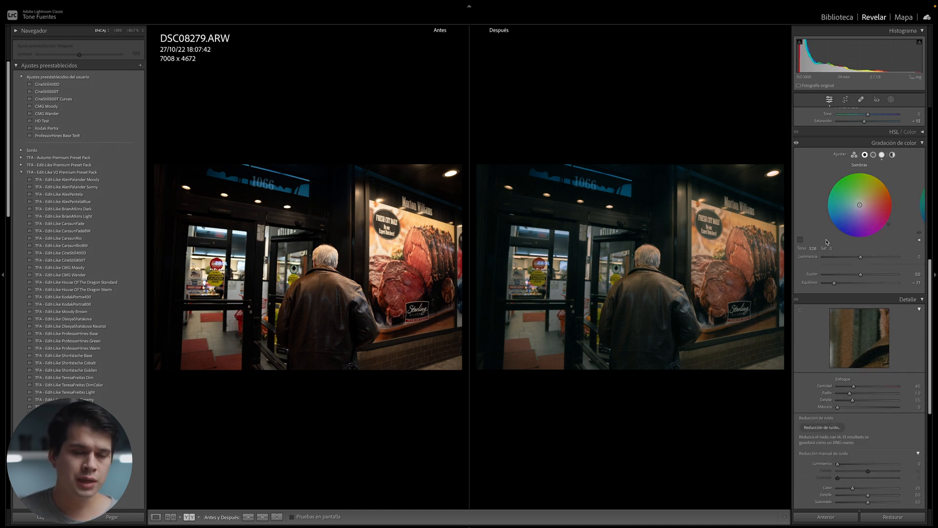
{"action": "left_click", "coordinate": [882, 154]}
{"action": "left_click", "coordinate": [865, 154]}
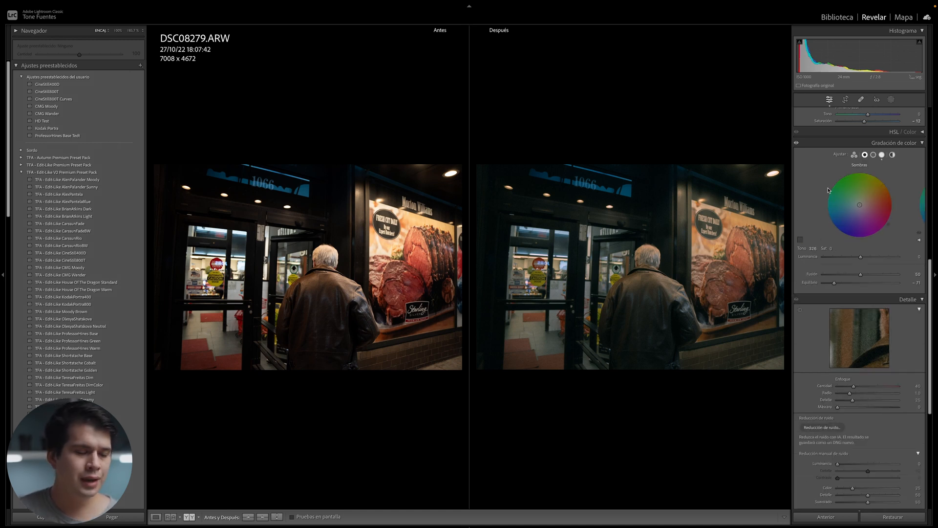
Tint the shadows deep blue at saturation 23 and view the graded photo alone.
{"action": "left_click_drag", "start_coordinate": [861, 205], "coordinate": [837, 224]}
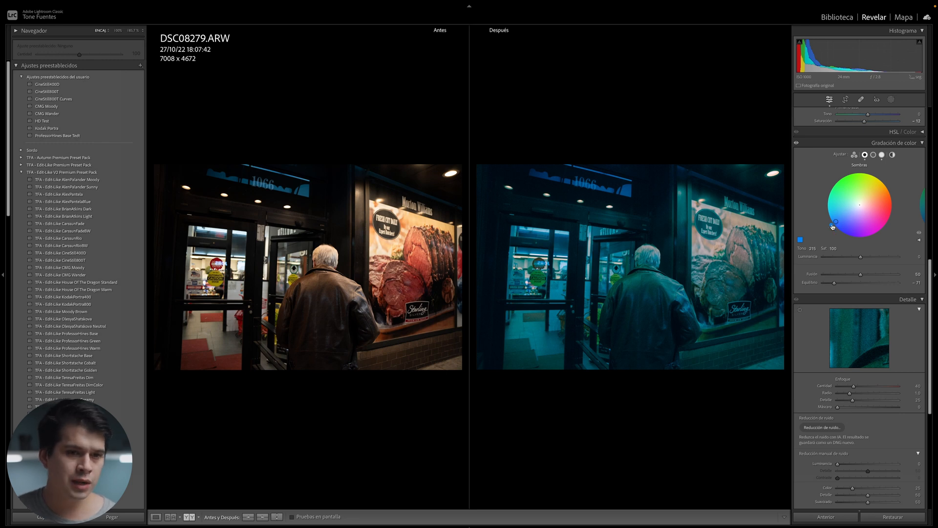
{"action": "mouse_move", "coordinate": [836, 221]}
{"action": "left_mouse_down"}
{"action": "mouse_move", "coordinate": [841, 227]}
{"action": "mouse_move", "coordinate": [832, 215]}
{"action": "left_mouse_up"}
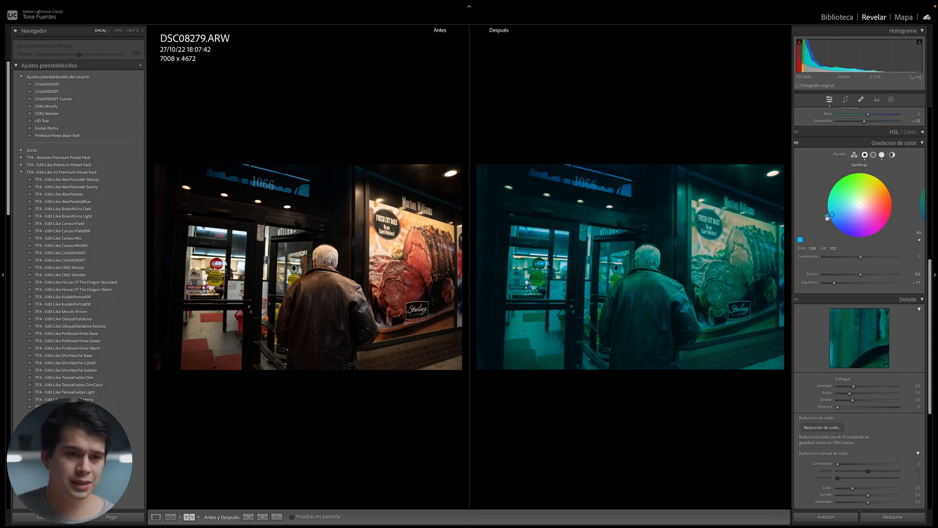
{"action": "left_click_drag", "start_coordinate": [828, 217], "coordinate": [830, 221]}
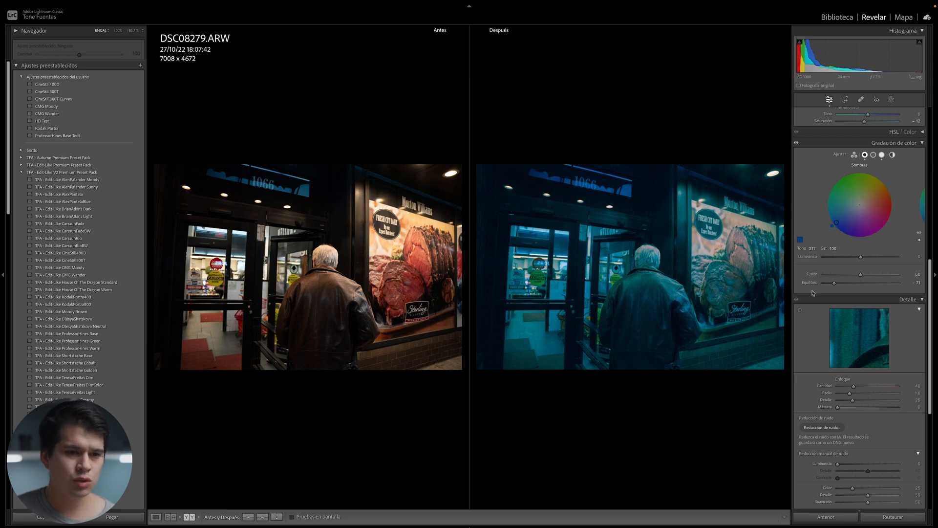
{"action": "left_click_drag", "start_coordinate": [837, 222], "coordinate": [854, 209]}
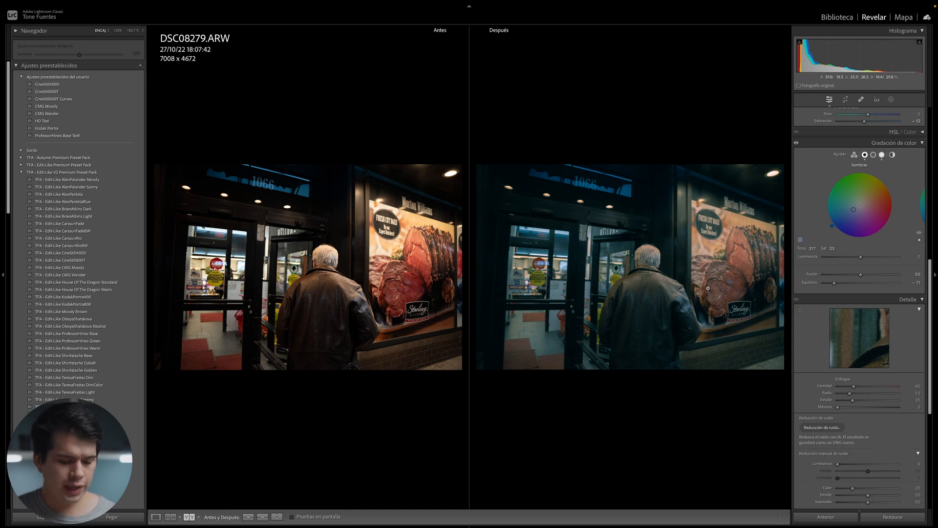
{"action": "key", "text": "y"}
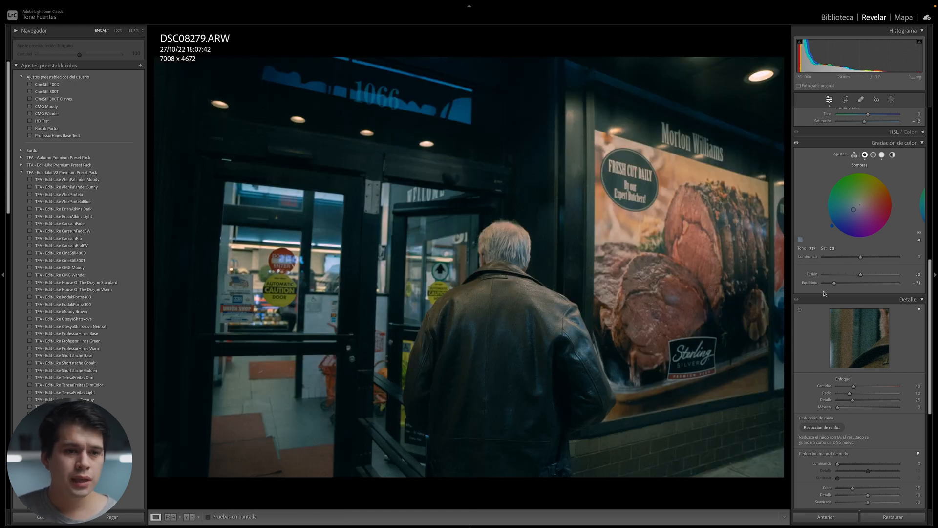
Settle shadow saturation at 34 and grading balance near −36, then return to before/after.
{"action": "left_click_drag", "start_coordinate": [834, 283], "coordinate": [840, 283]}
{"action": "left_click", "coordinate": [765, 77]}
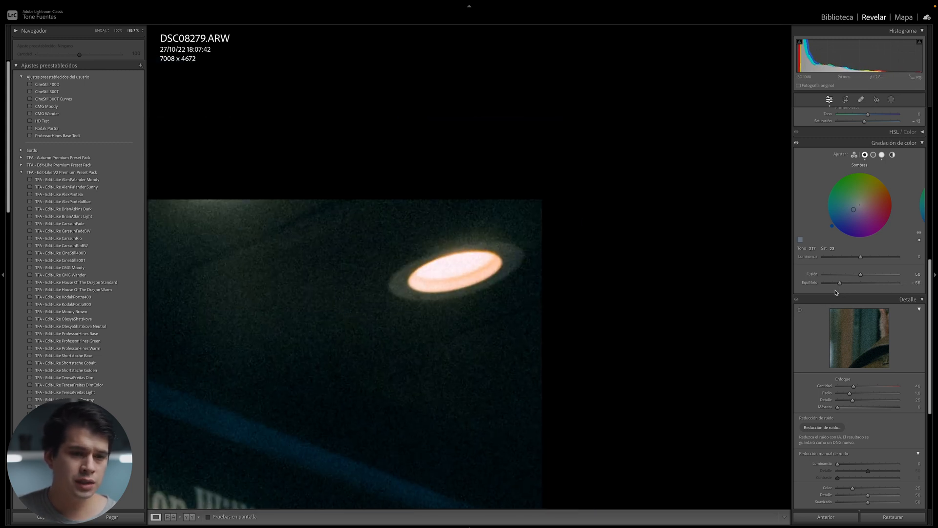
{"action": "left_click_drag", "start_coordinate": [840, 282], "coordinate": [894, 282]}
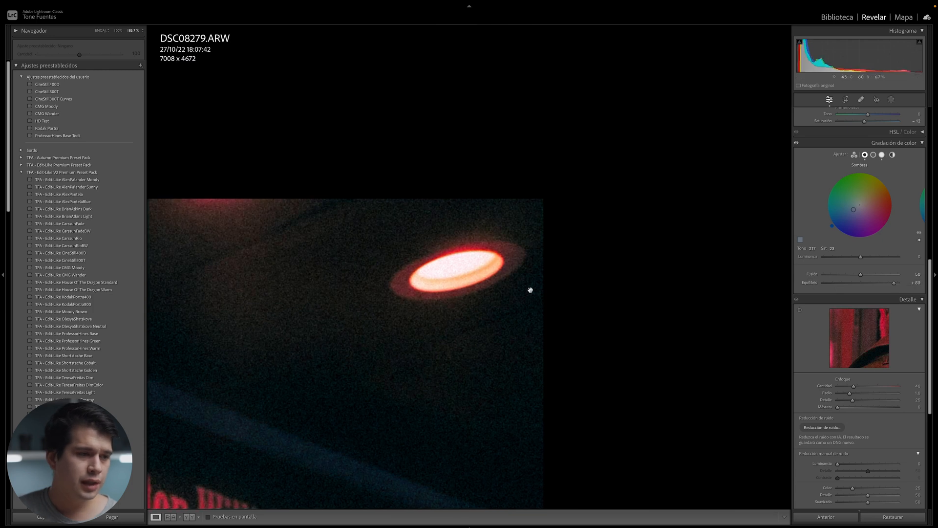
{"action": "left_click", "coordinate": [512, 304]}
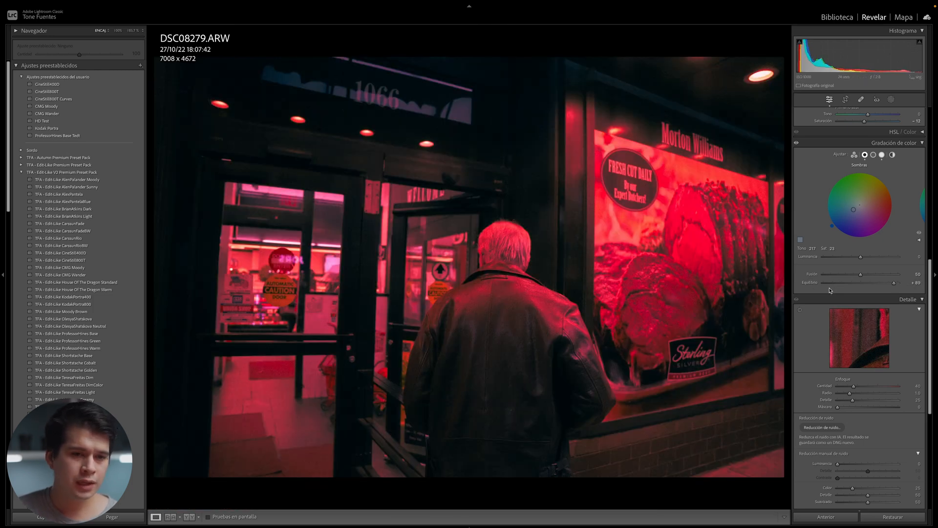
{"action": "left_click", "coordinate": [831, 285]}
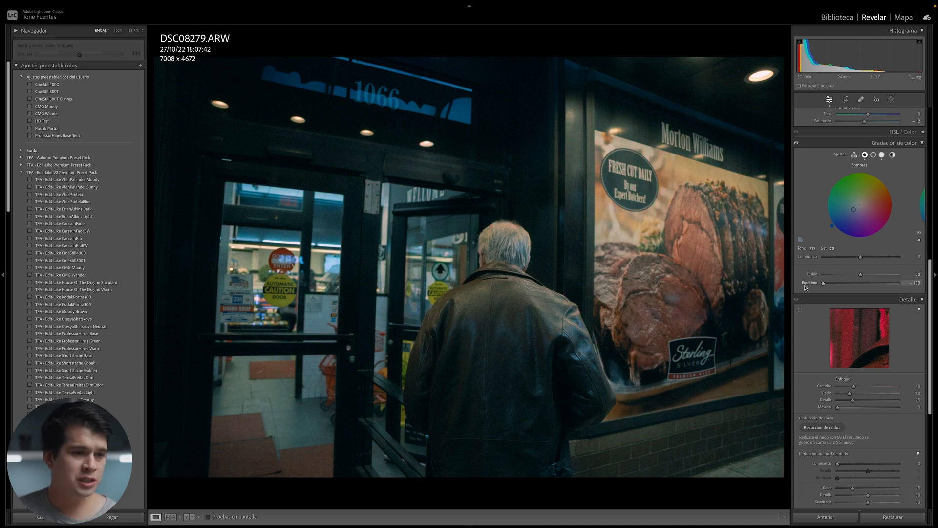
{"action": "left_click_drag", "start_coordinate": [853, 213], "coordinate": [851, 212]}
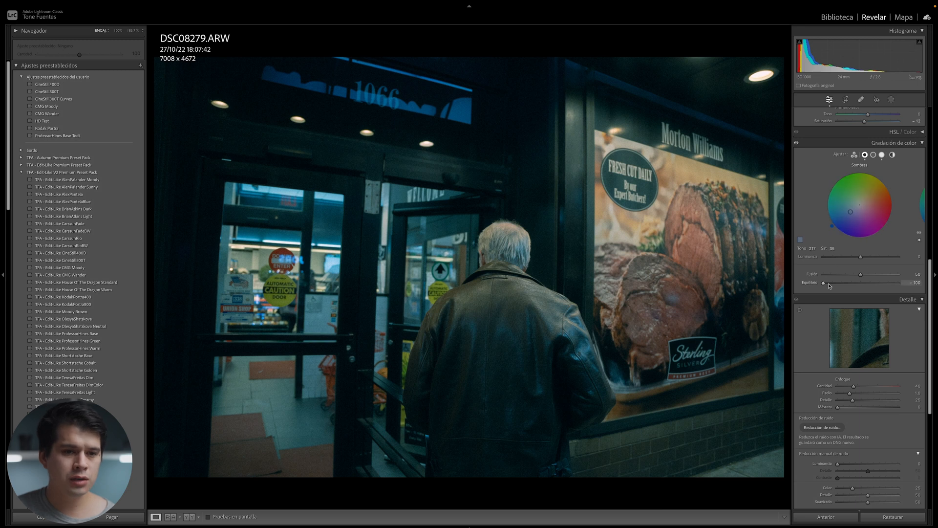
{"action": "left_click_drag", "start_coordinate": [824, 283], "coordinate": [851, 286]}
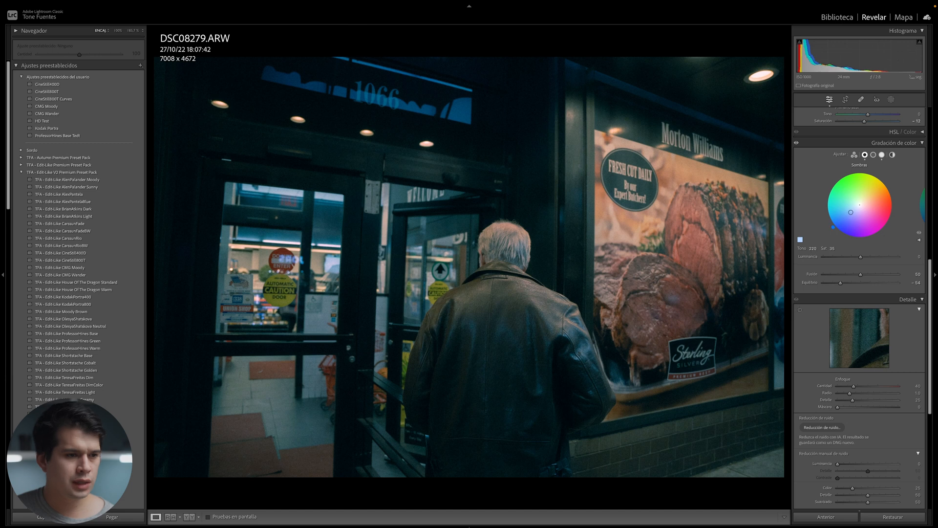
{"action": "key", "text": "y"}
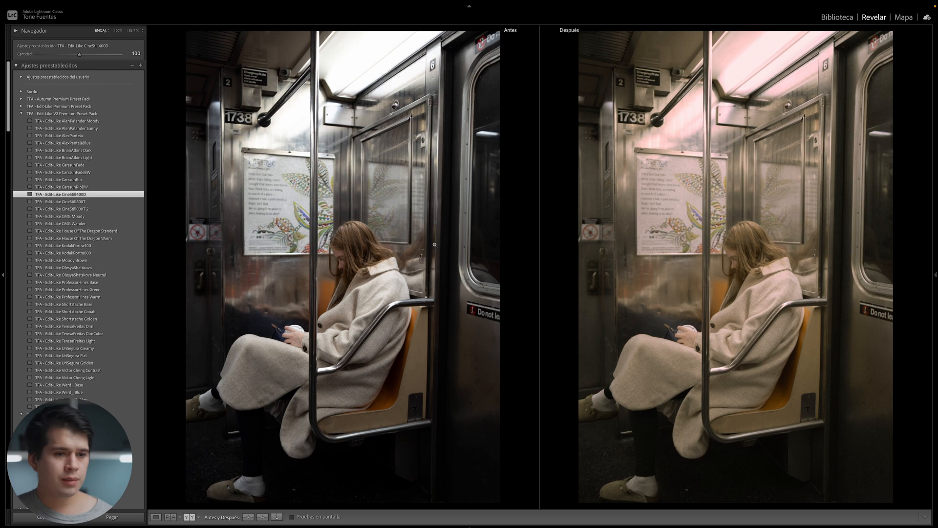
Apply CineStill800T to the subway photo, then swap to the CineStill800T 2 preset.
{"action": "left_click", "coordinate": [69, 202]}
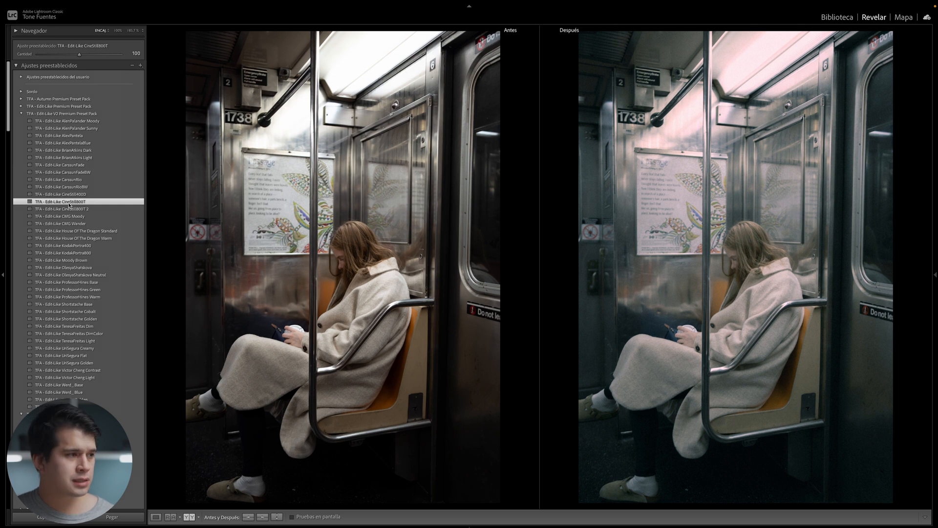
{"action": "left_click", "coordinate": [69, 209]}
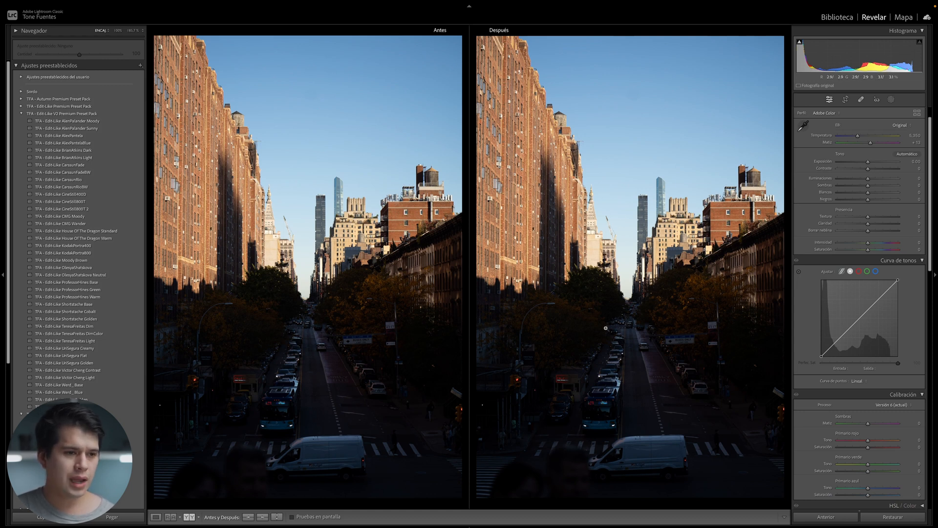
Zoom in to check street detail, and test Shadows at +92 before resetting to 0.
{"action": "left_click", "coordinate": [617, 304]}
{"action": "left_click", "coordinate": [626, 281]}
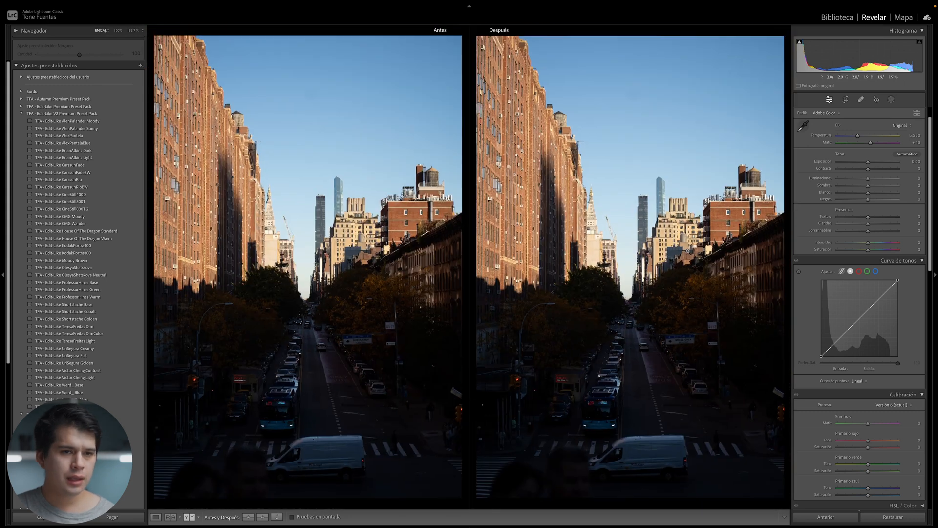
{"action": "left_click", "coordinate": [896, 185]}
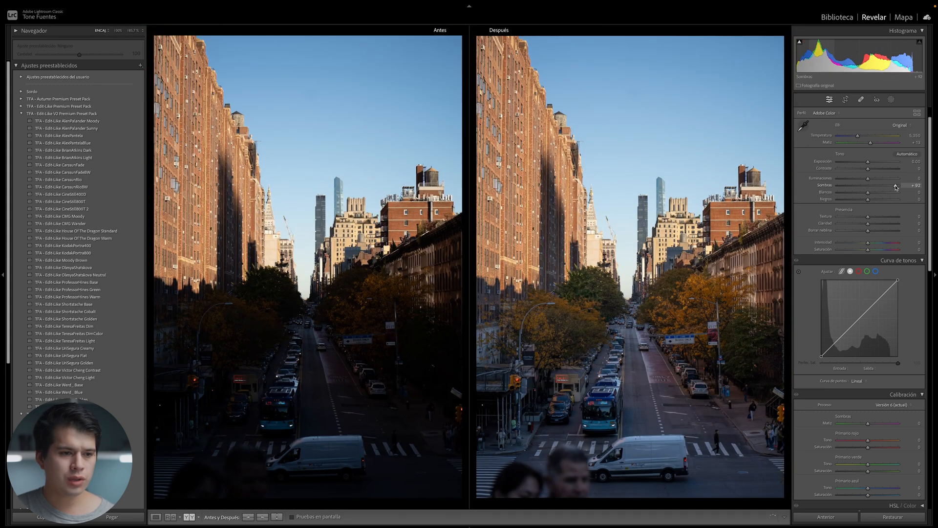
{"action": "double_click", "coordinate": [830, 186]}
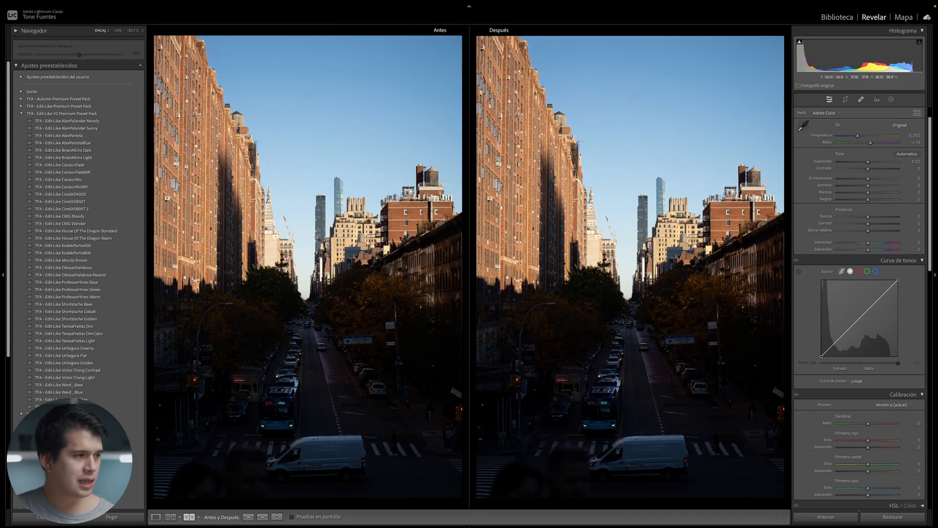
Compare CineStill400D and CineStill800T presets, settling on CineStill800T 2 for the street photo.
{"action": "left_click", "coordinate": [115, 196]}
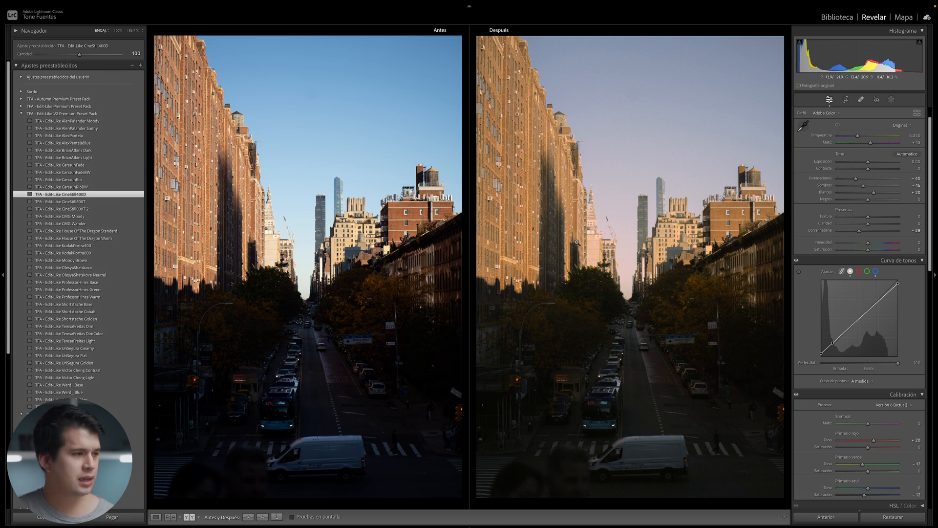
{"action": "left_click", "coordinate": [121, 202]}
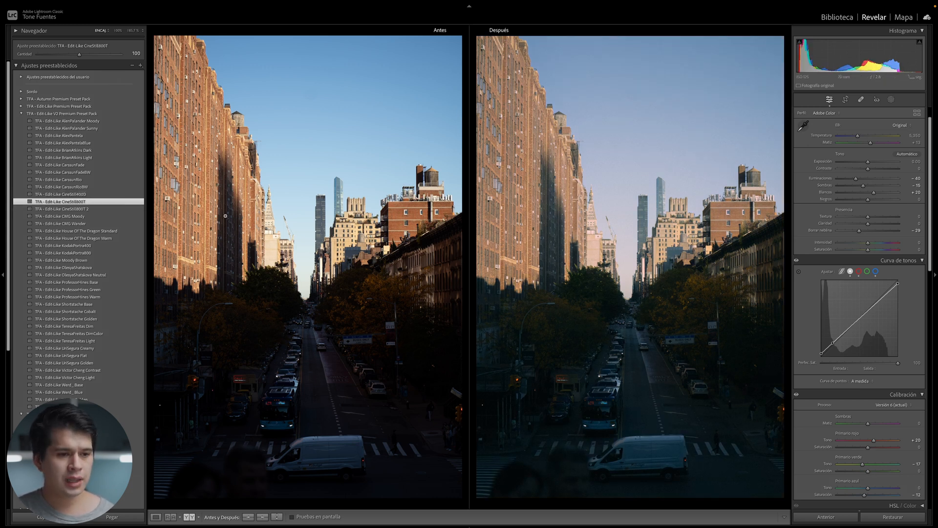
{"action": "left_click", "coordinate": [120, 209]}
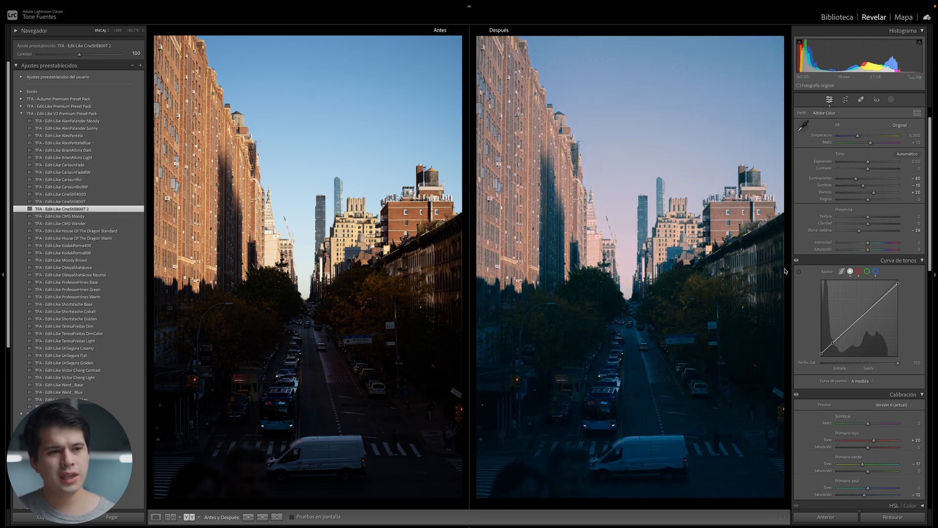